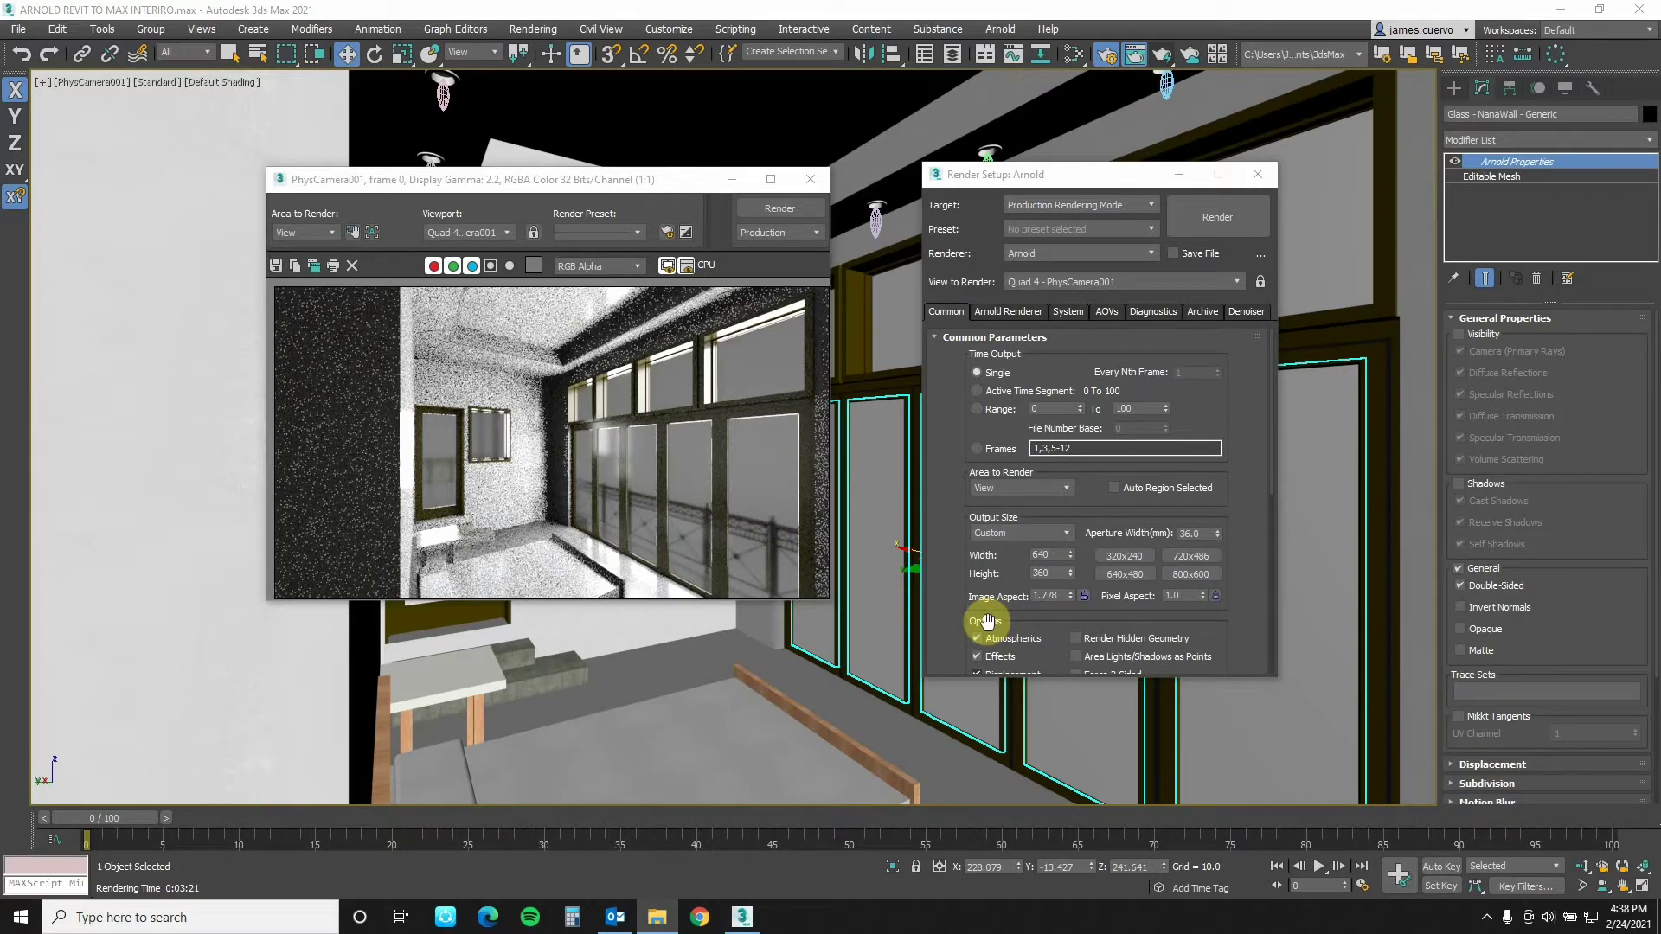
Replace the recessed ceiling lamp's Wallwash_LED photometric web with FLH1A19.IES
{"action": "left_click", "coordinate": [879, 538]}
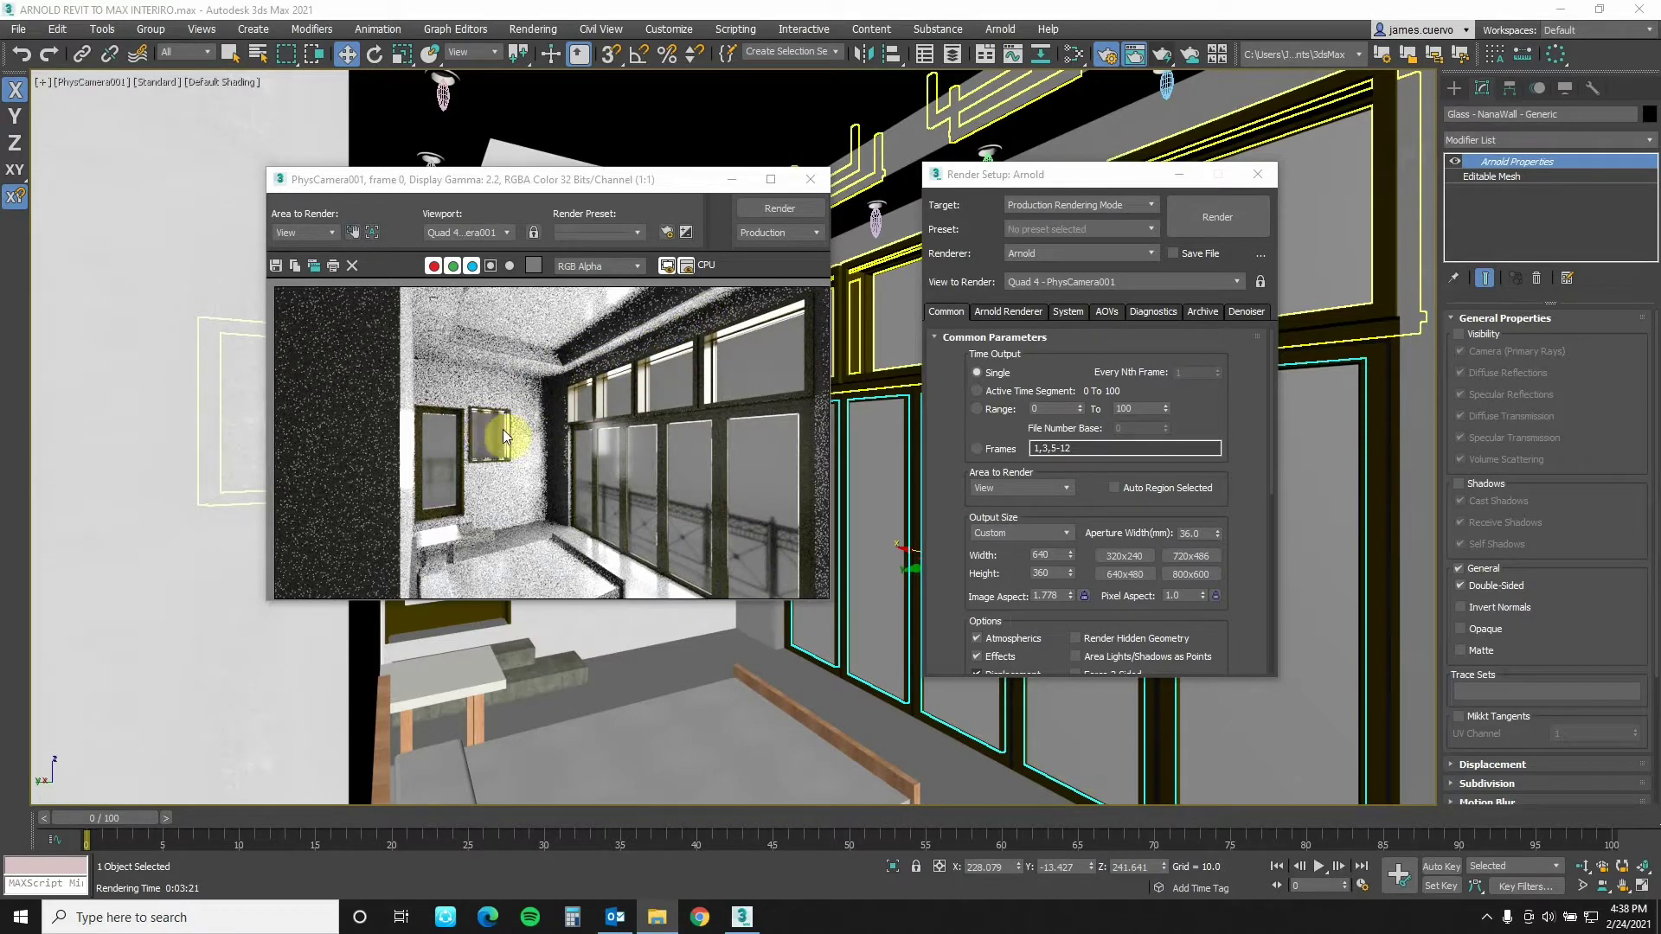
{"action": "left_click", "coordinate": [877, 223]}
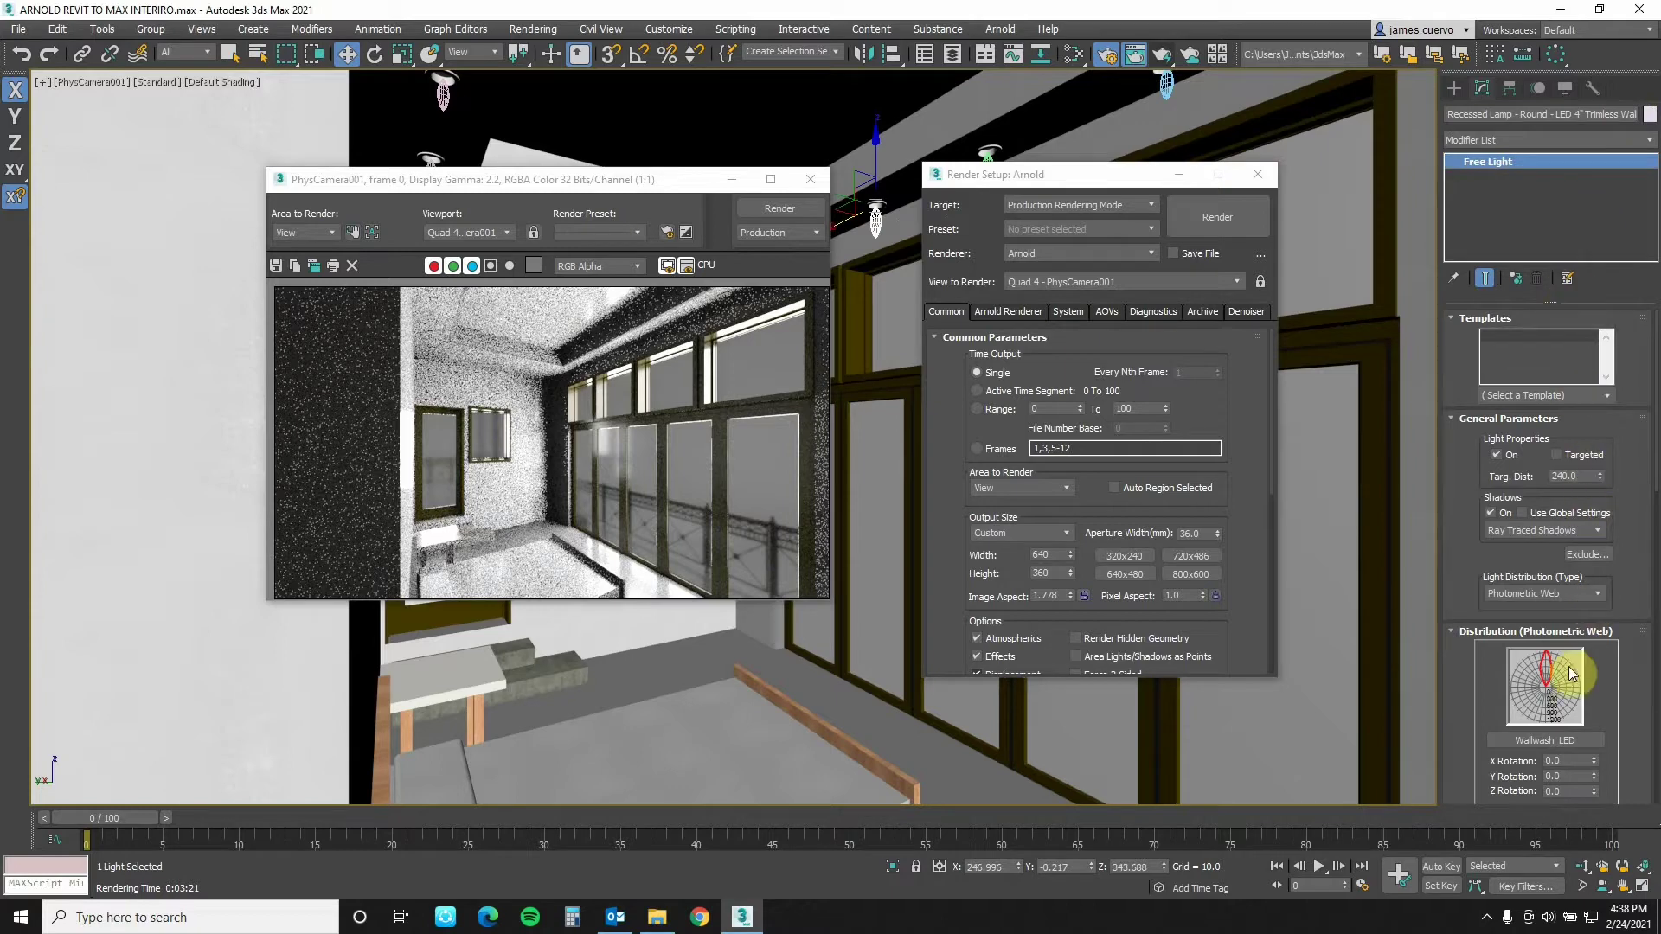
{"action": "scroll", "coordinate": [1634, 595], "scroll_direction": "down", "scroll_amount": 4}
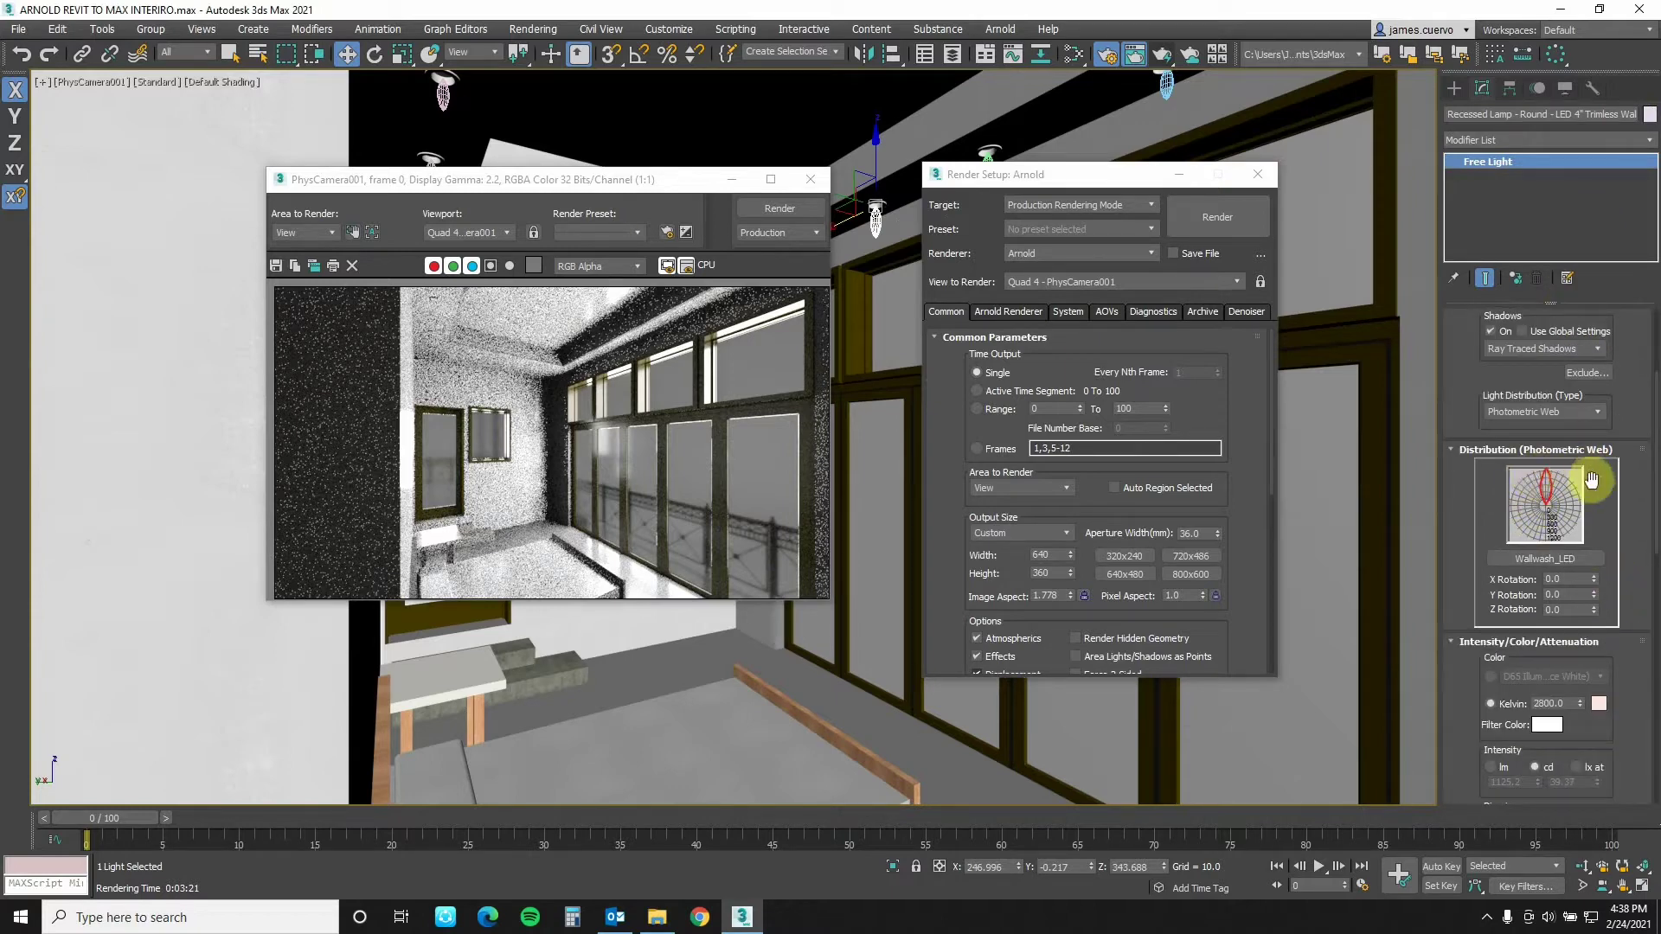
{"action": "left_click", "coordinate": [1564, 558]}
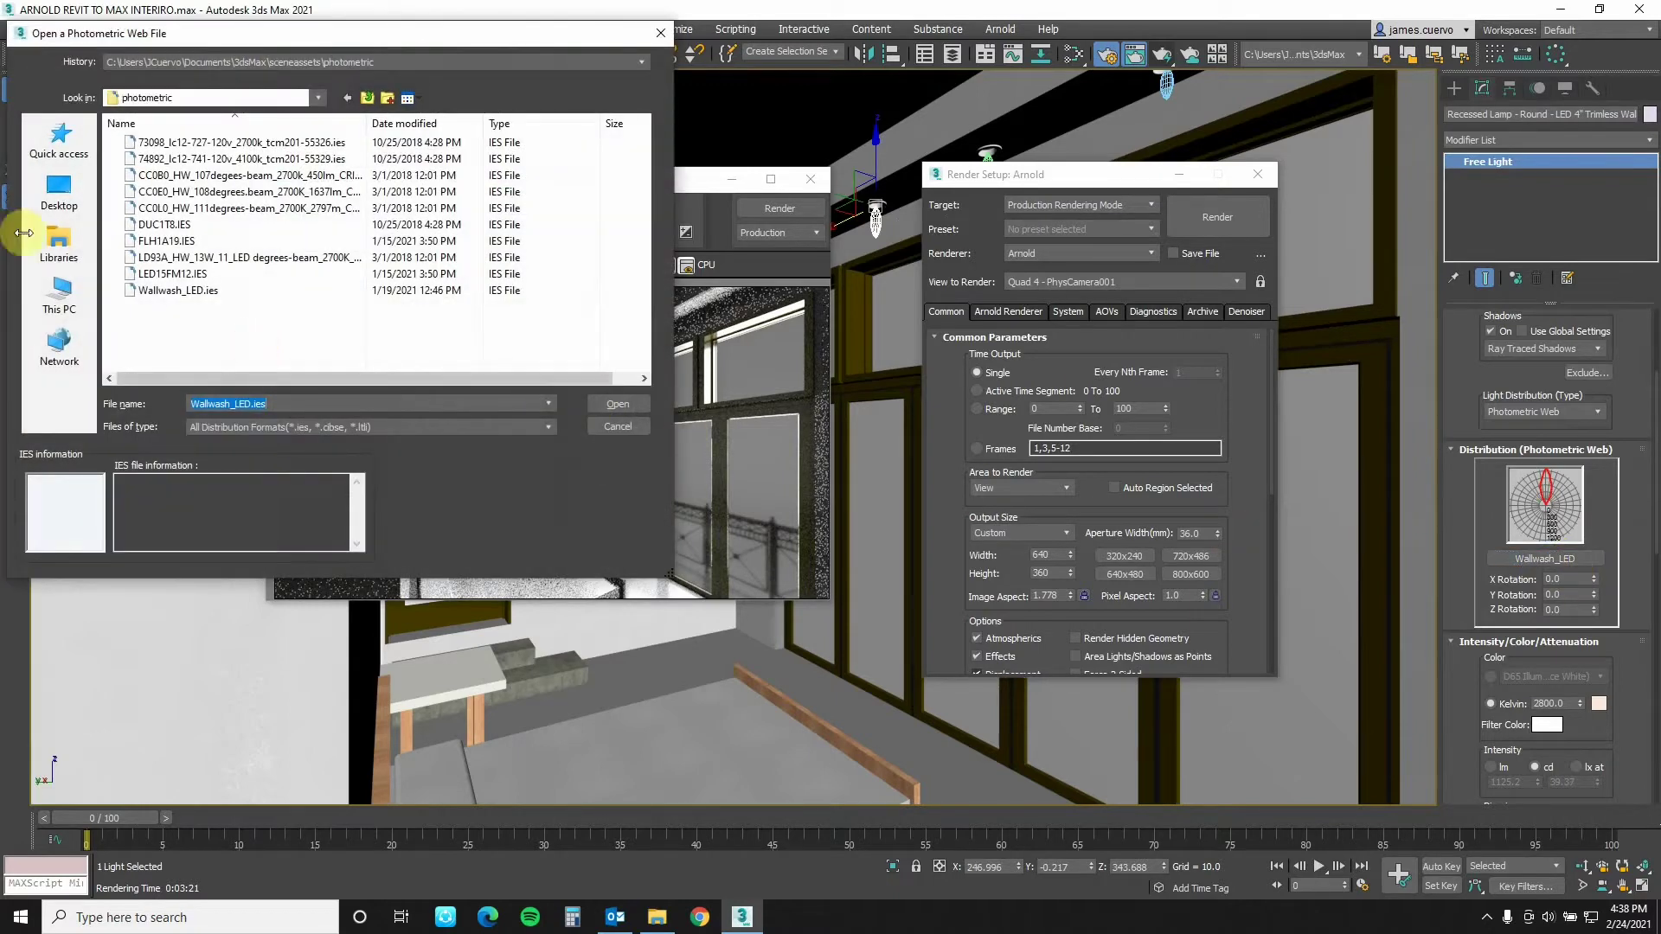
{"action": "left_click", "coordinate": [167, 241]}
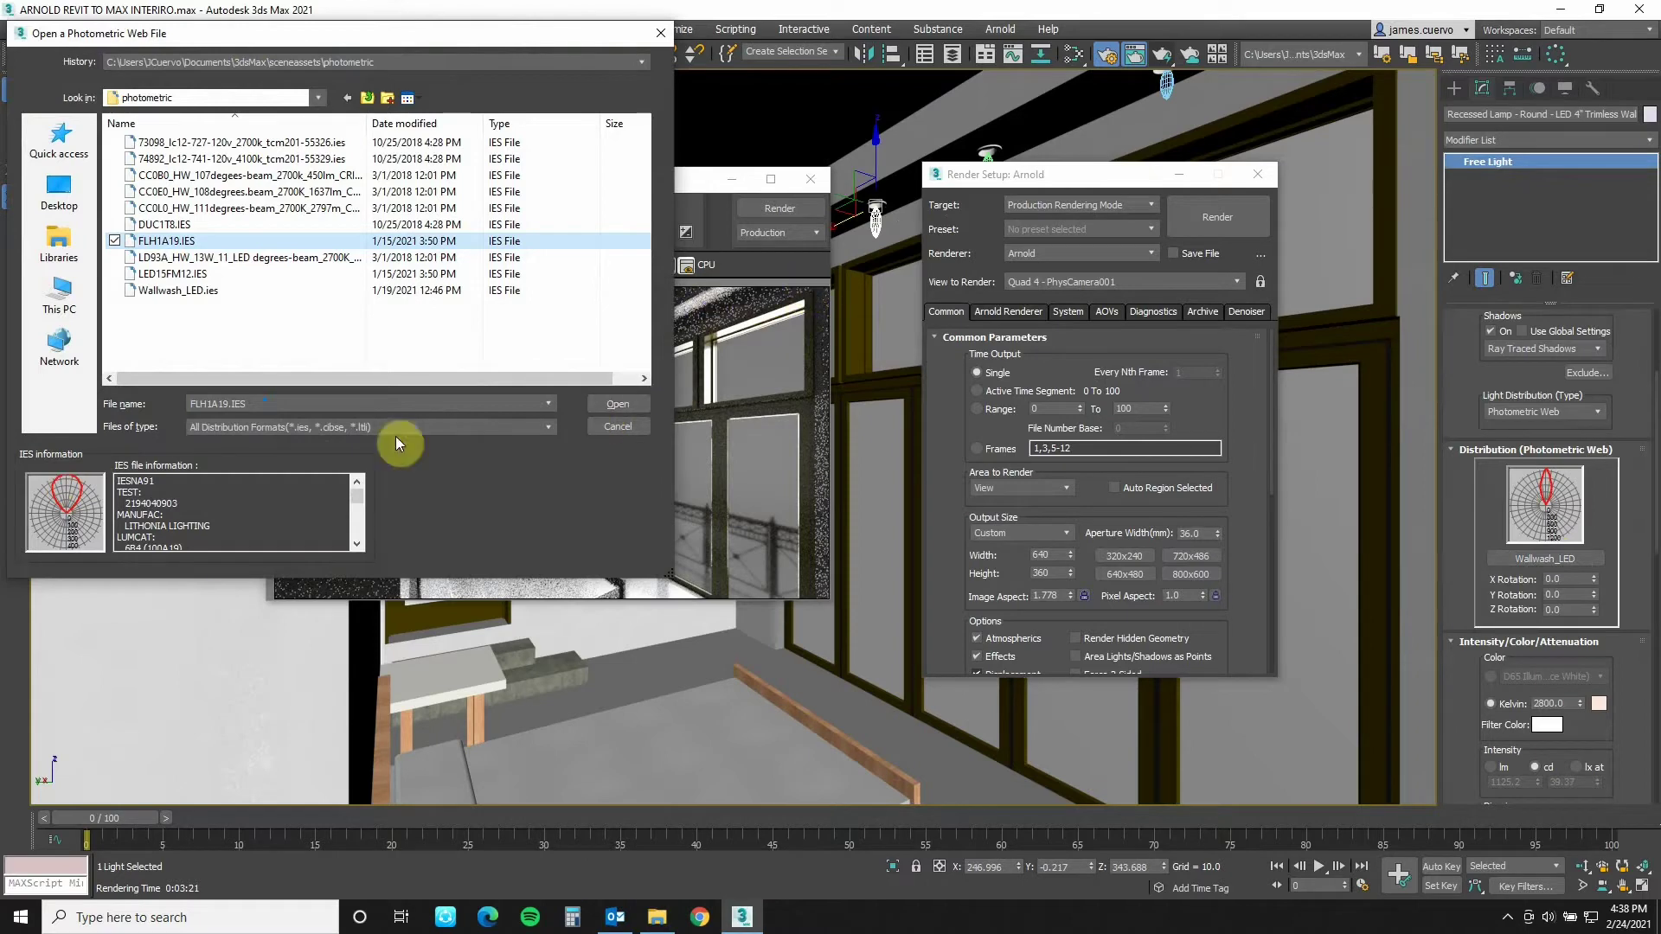
{"action": "left_click", "coordinate": [618, 405]}
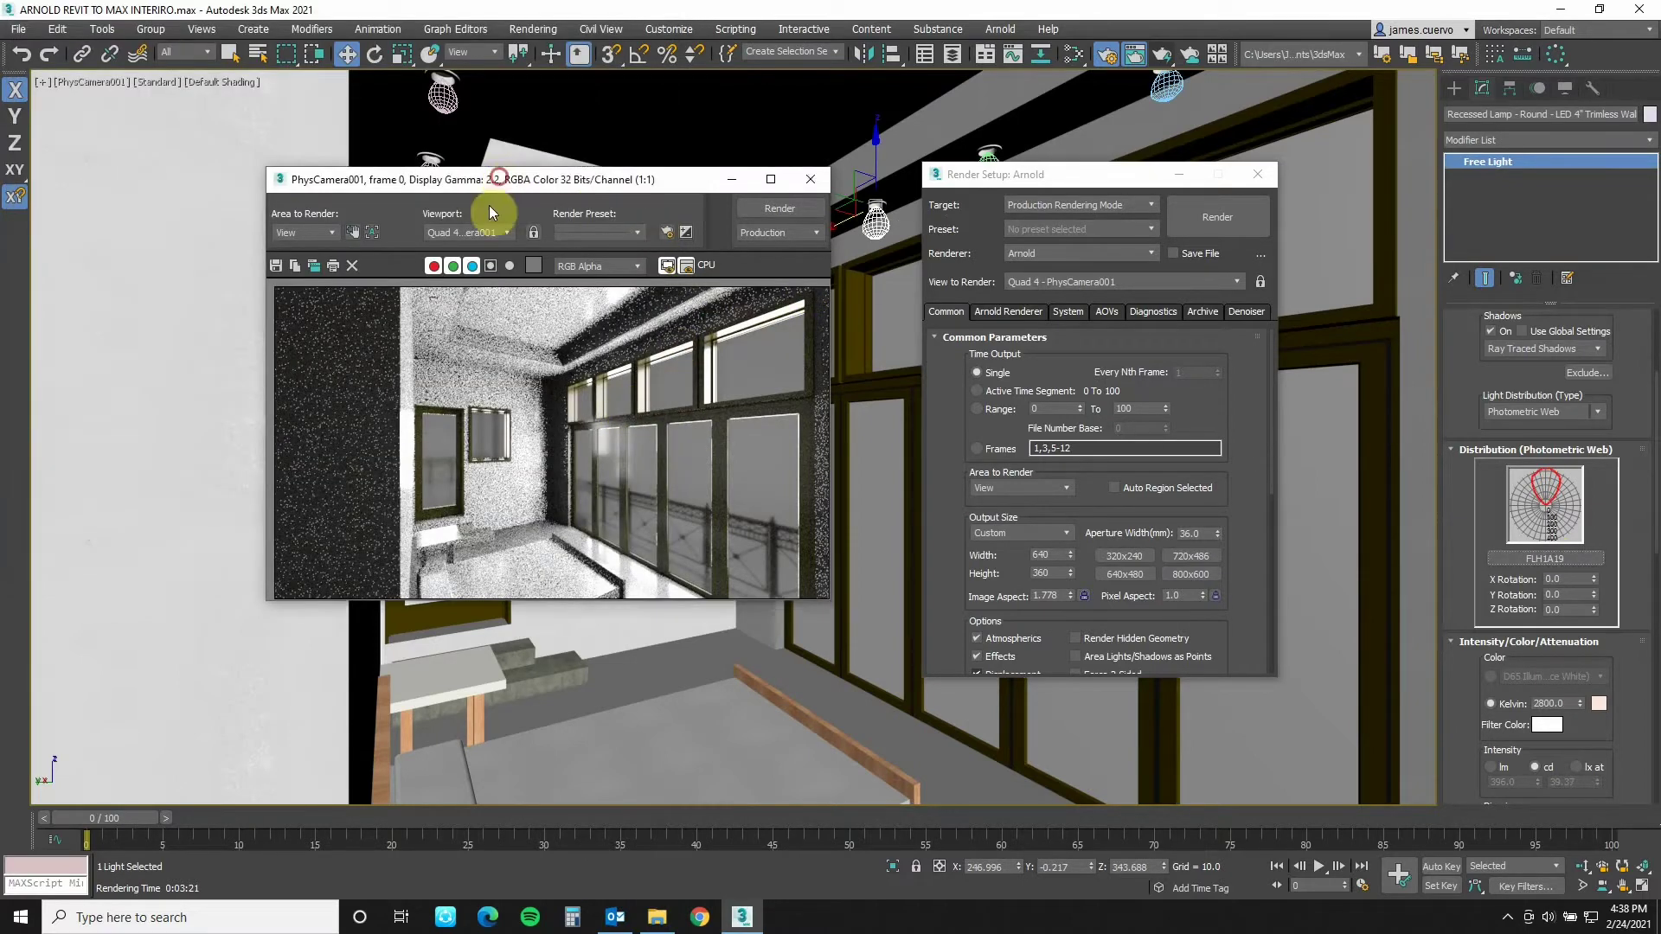
Set the recessed lamp's dimming to 600%, for a resulting intensity of 2376 cd
{"action": "left_click_drag", "start_coordinate": [493, 184], "coordinate": [467, 561]}
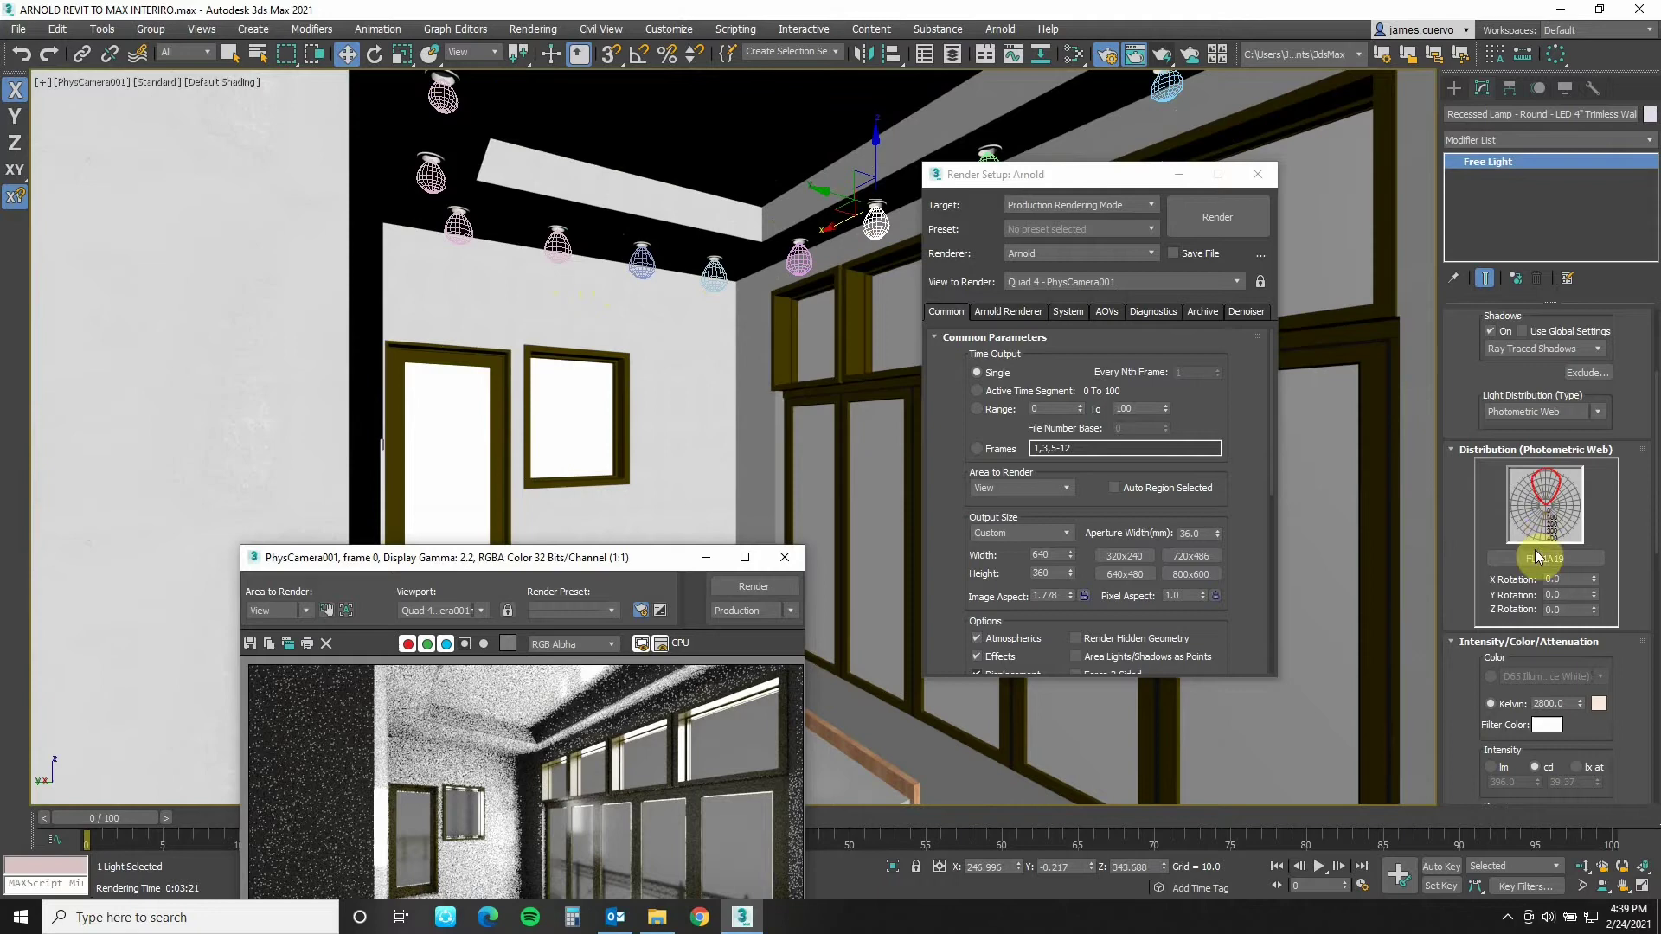
{"action": "scroll", "coordinate": [1643, 567], "scroll_direction": "down", "scroll_amount": 5}
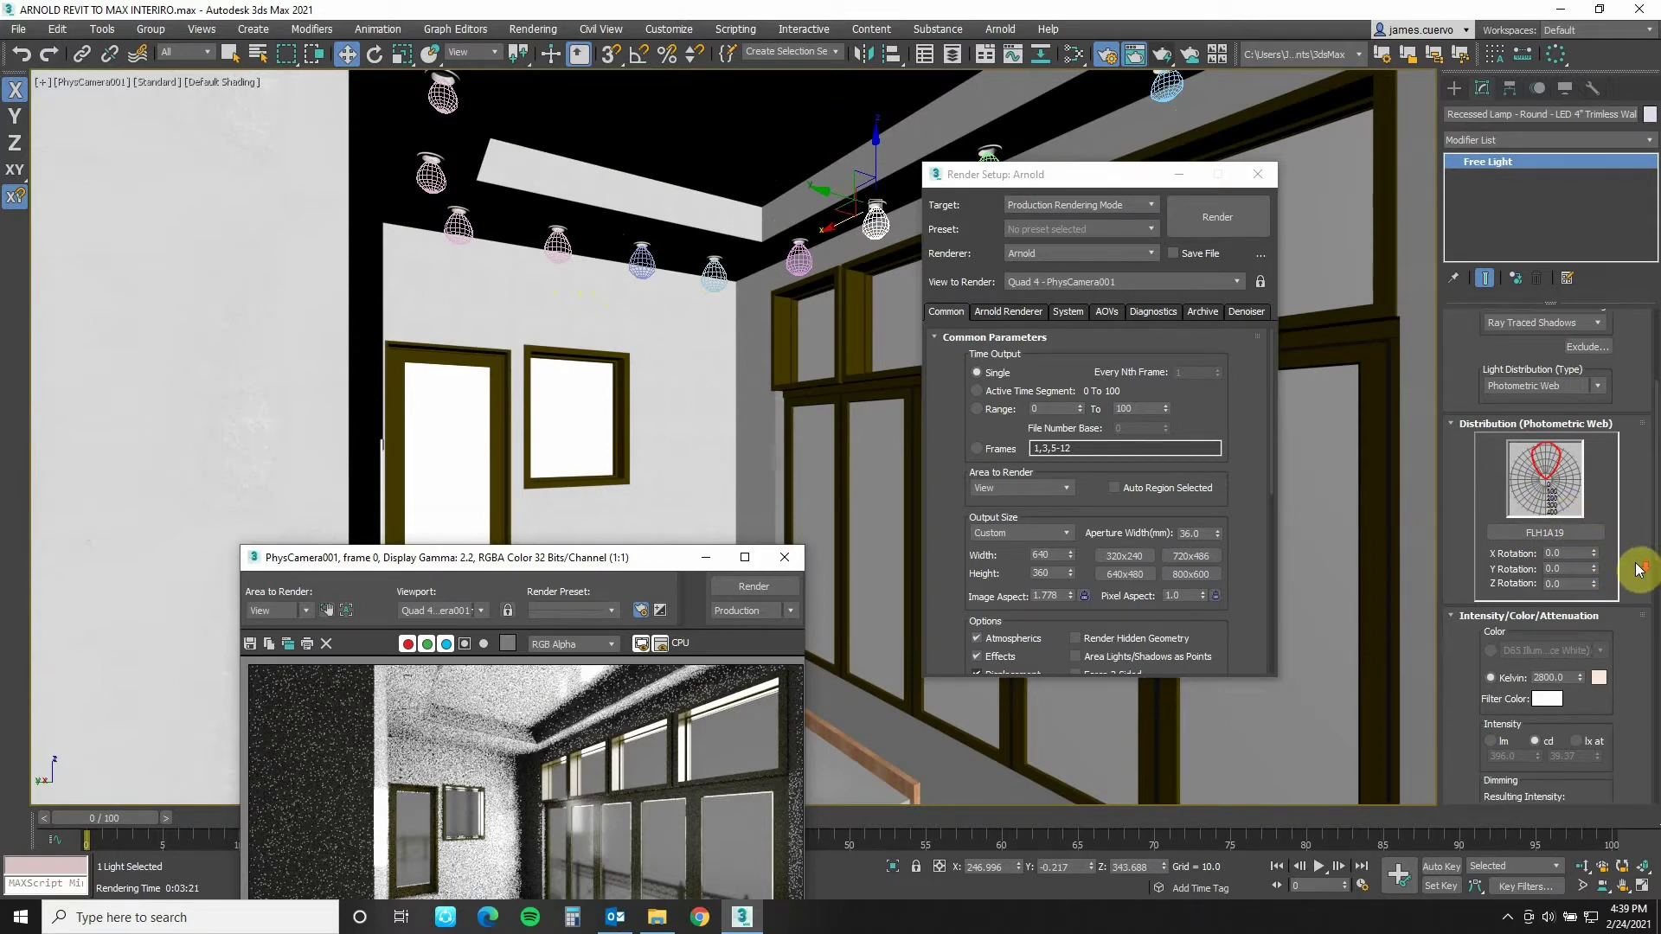
{"action": "scroll", "coordinate": [1638, 567], "scroll_direction": "down", "scroll_amount": 1}
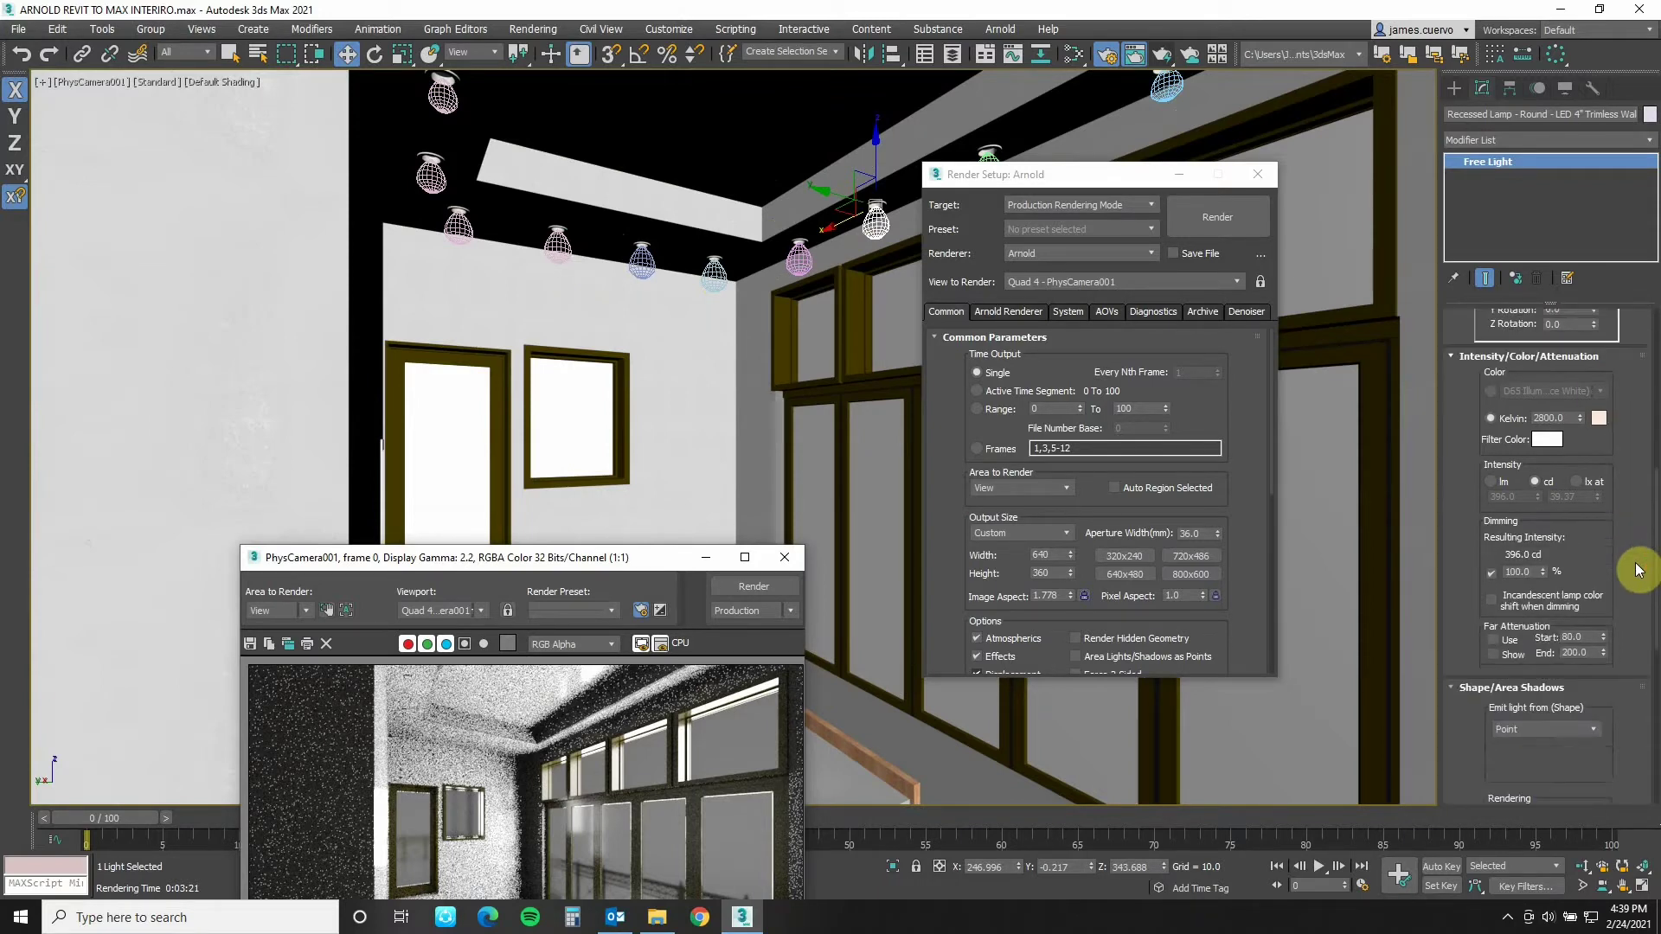
{"action": "double_click", "coordinate": [1520, 572]}
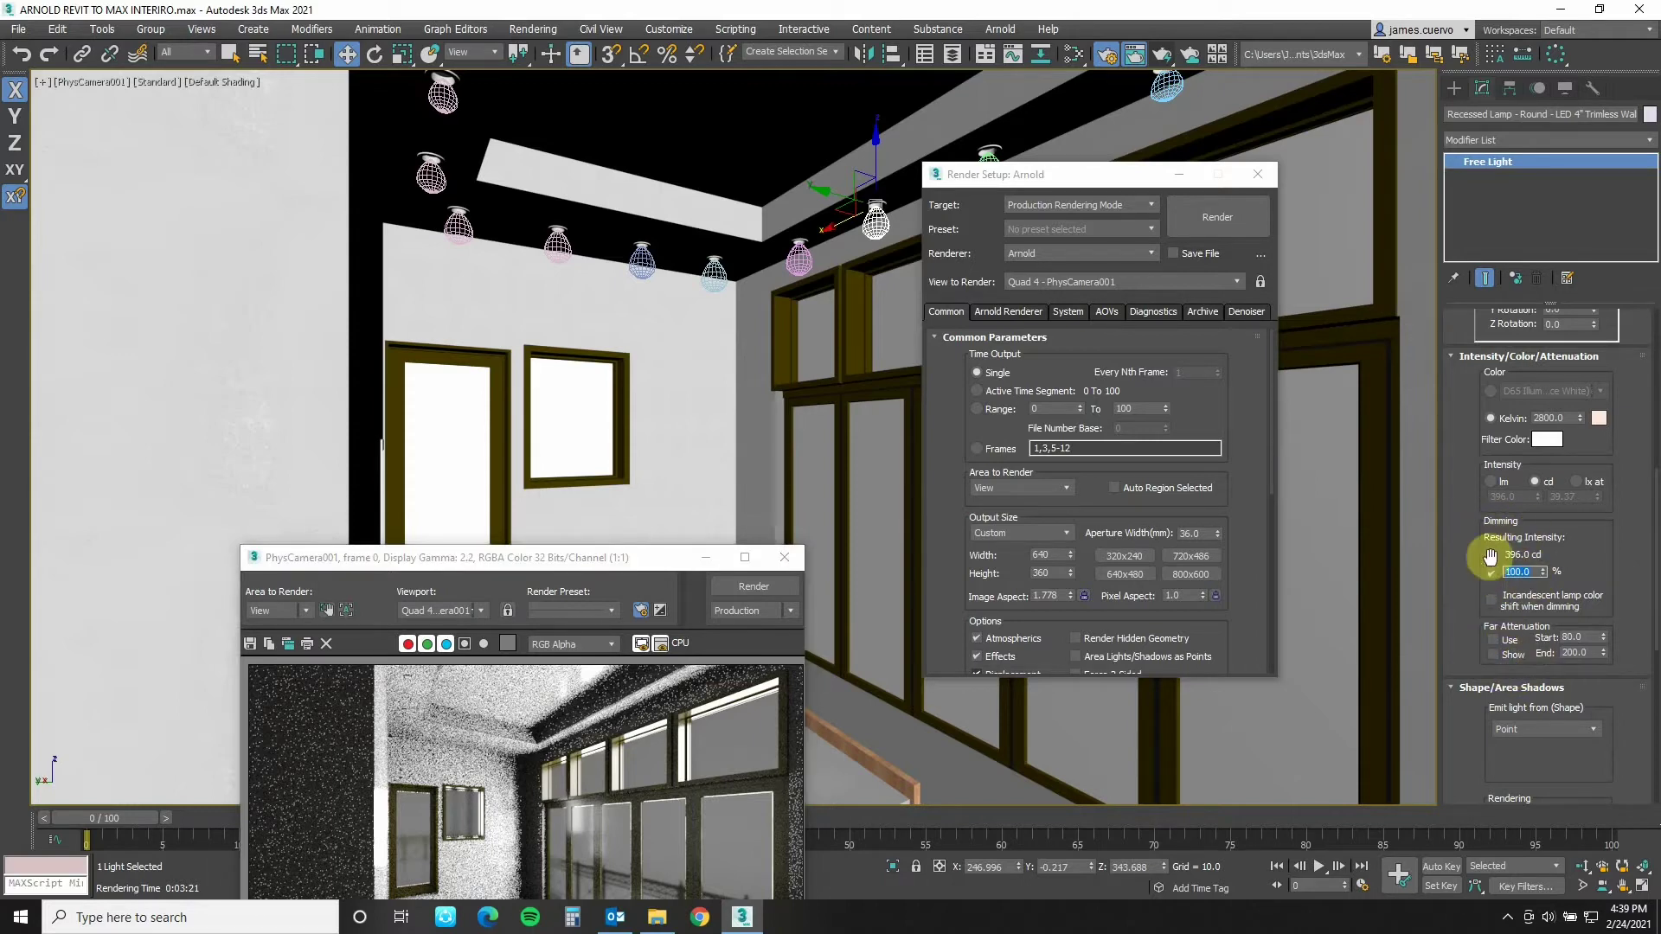
{"action": "left_click", "coordinate": [1525, 572]}
{"action": "double_click", "coordinate": [1524, 572]}
{"action": "type", "text": "600"}
{"action": "key", "text": "Return"}
Select another recessed lamp and review its intensity settings
{"action": "left_click", "coordinate": [809, 257]}
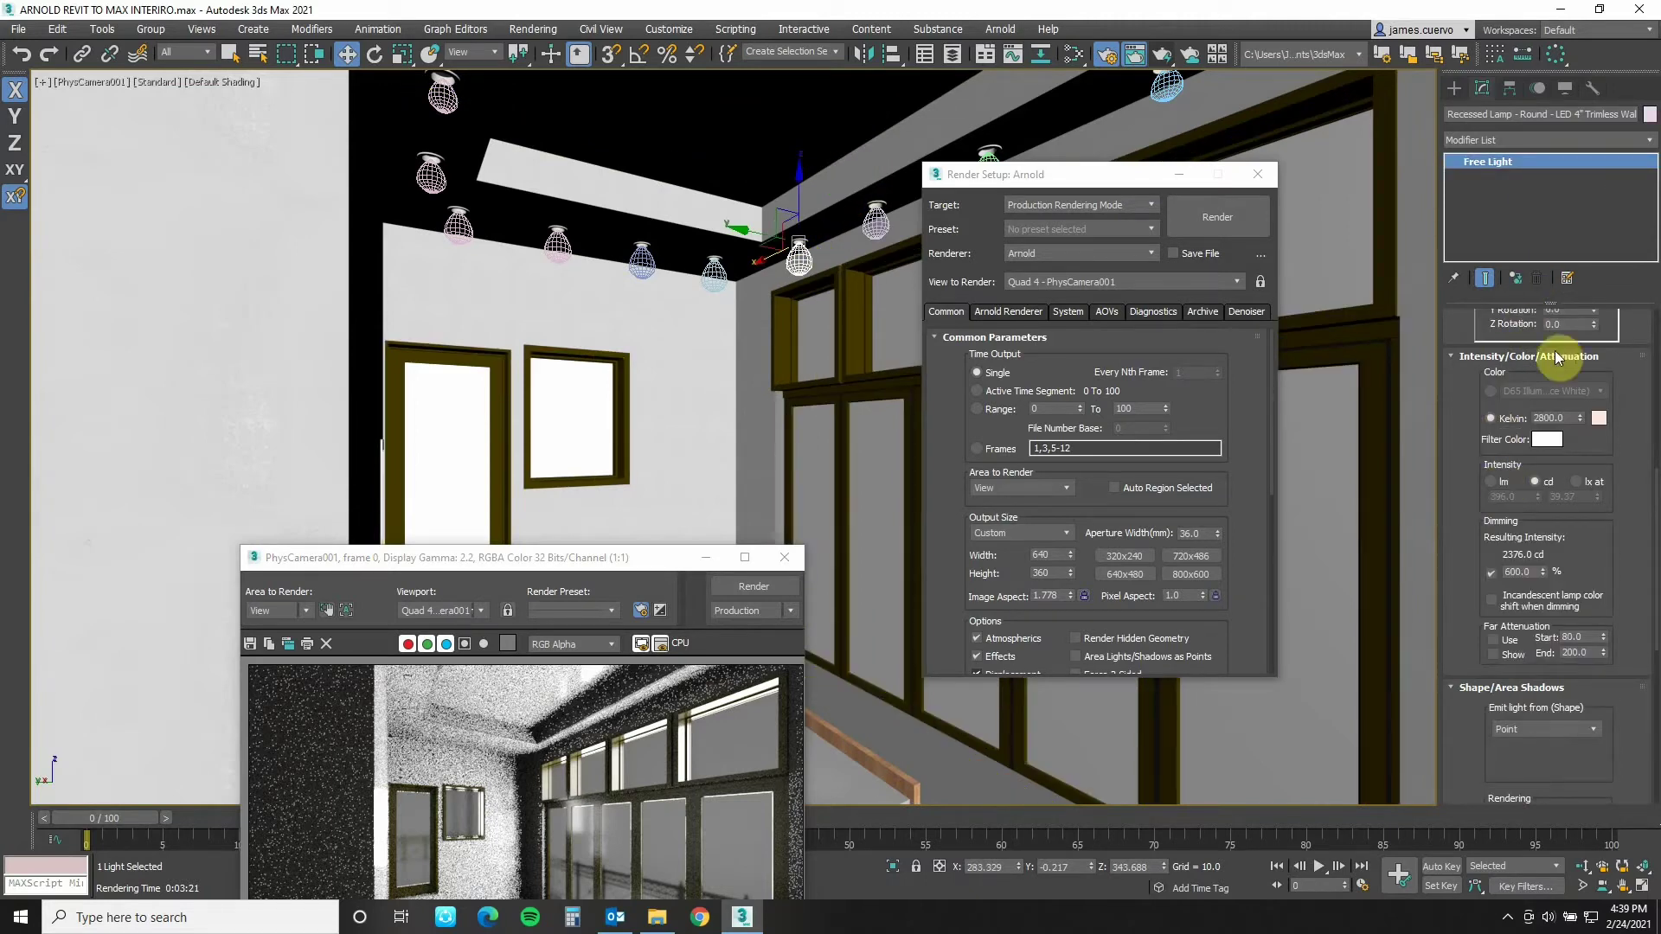
{"action": "scroll", "coordinate": [1625, 414], "scroll_direction": "up", "scroll_amount": 5}
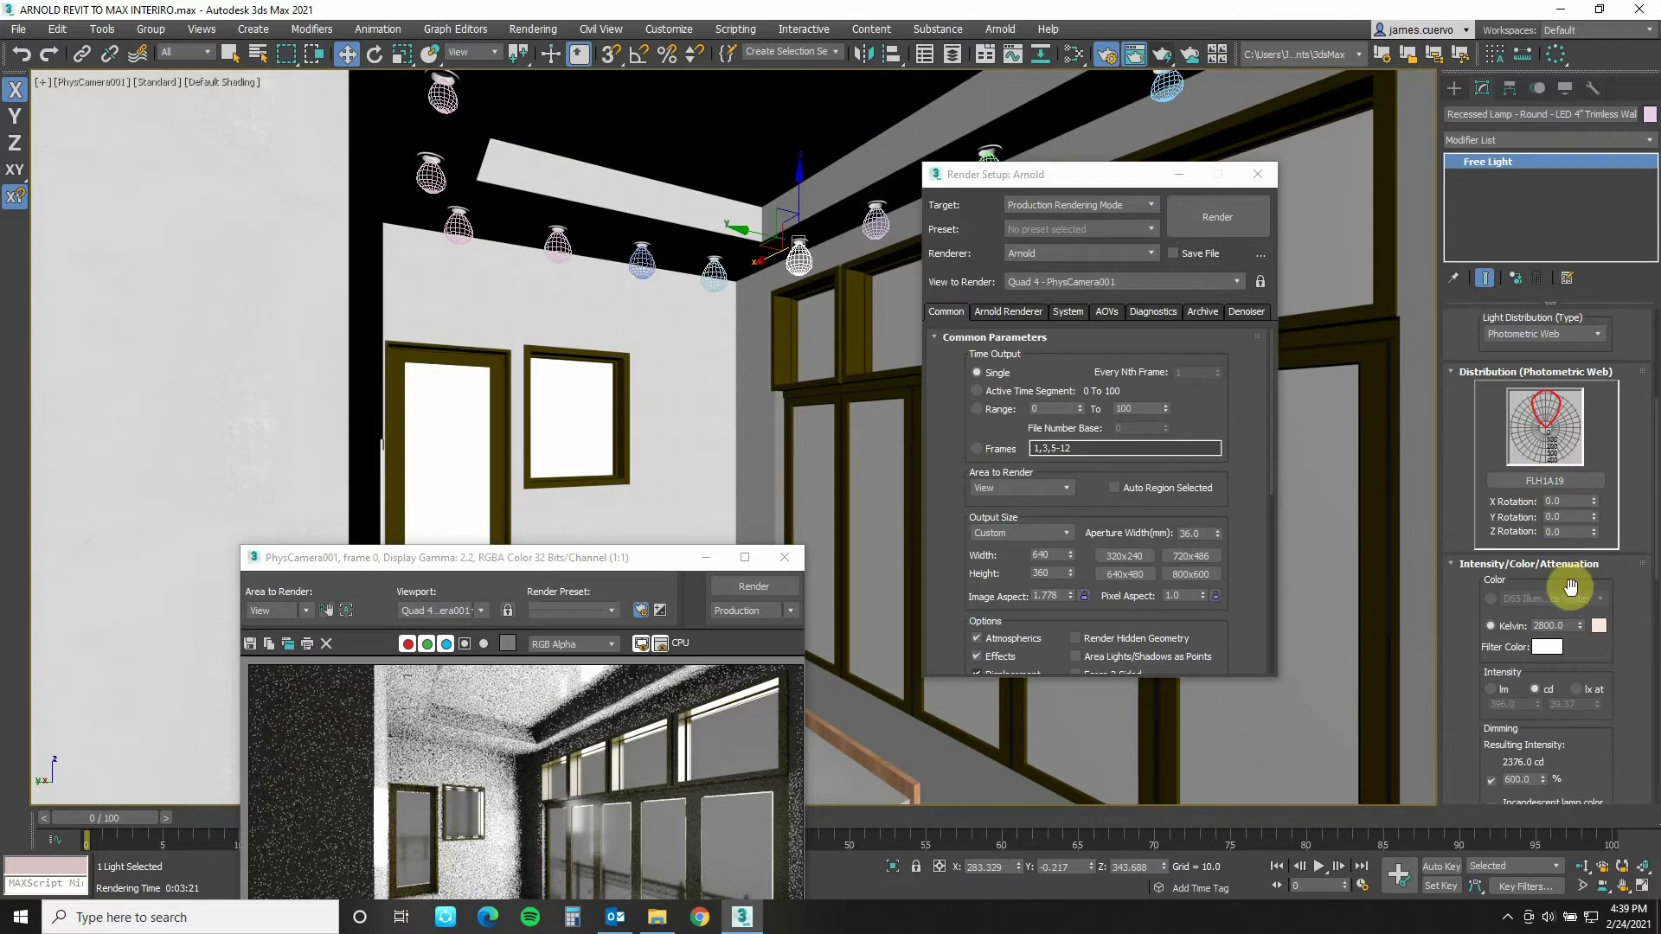
{"action": "scroll", "coordinate": [1570, 588], "scroll_direction": "down", "scroll_amount": 5}
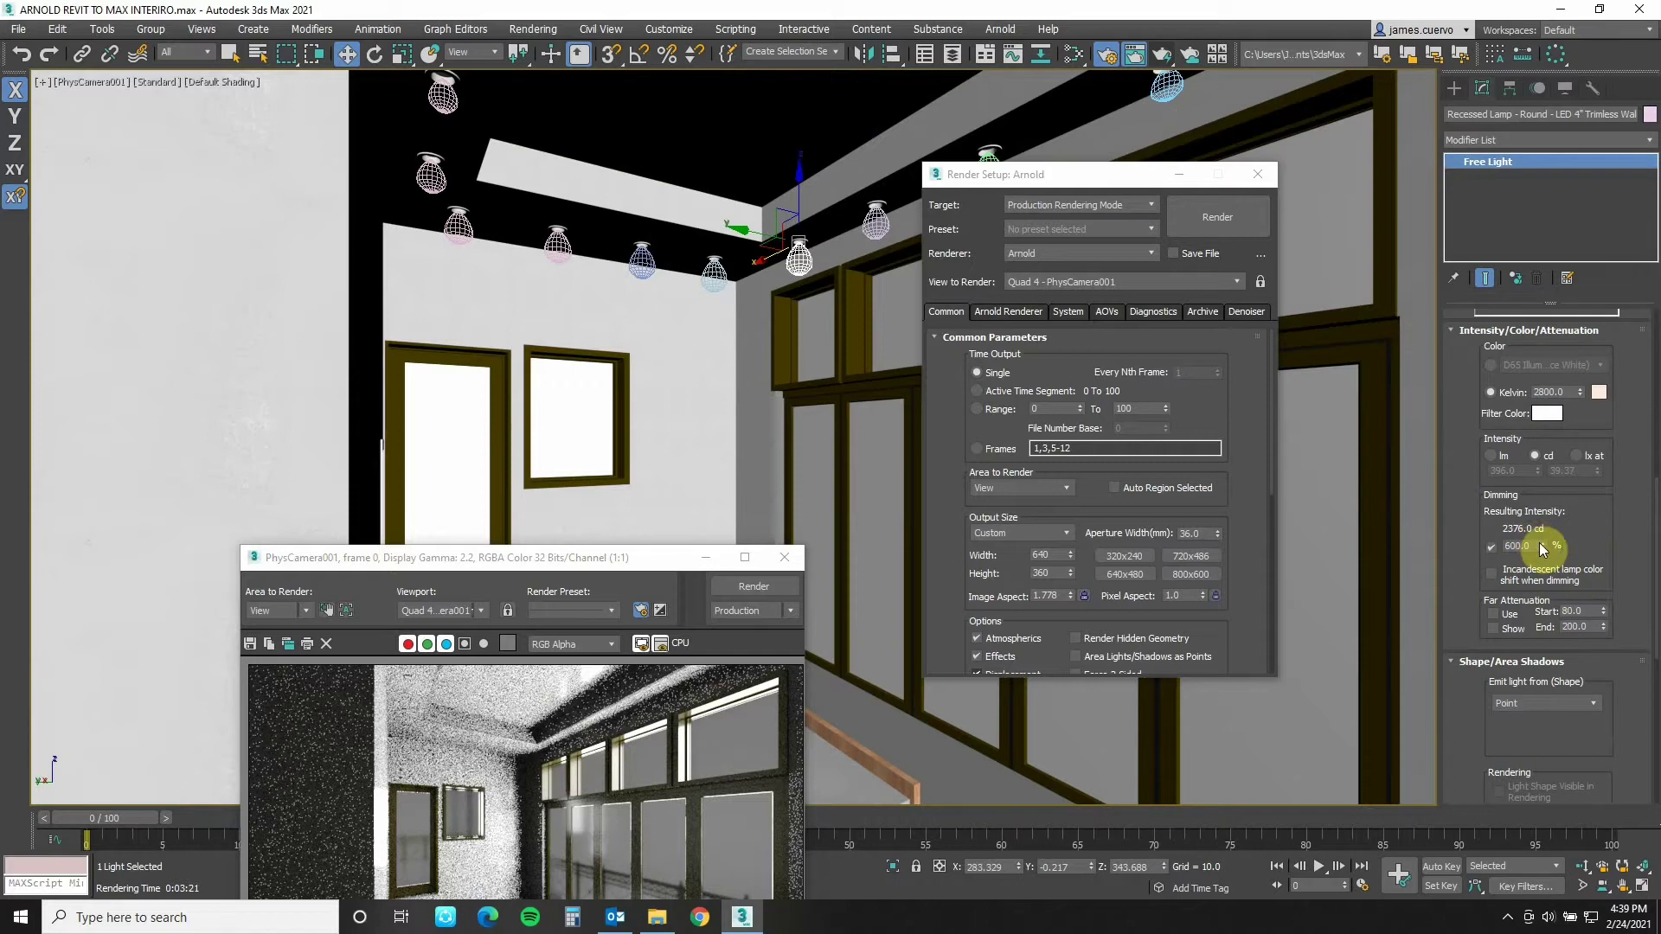
Move the frame buffer back over the viewport and render the PhysCamera001 view
{"action": "left_click_drag", "start_coordinate": [628, 554], "coordinate": [705, 208]}
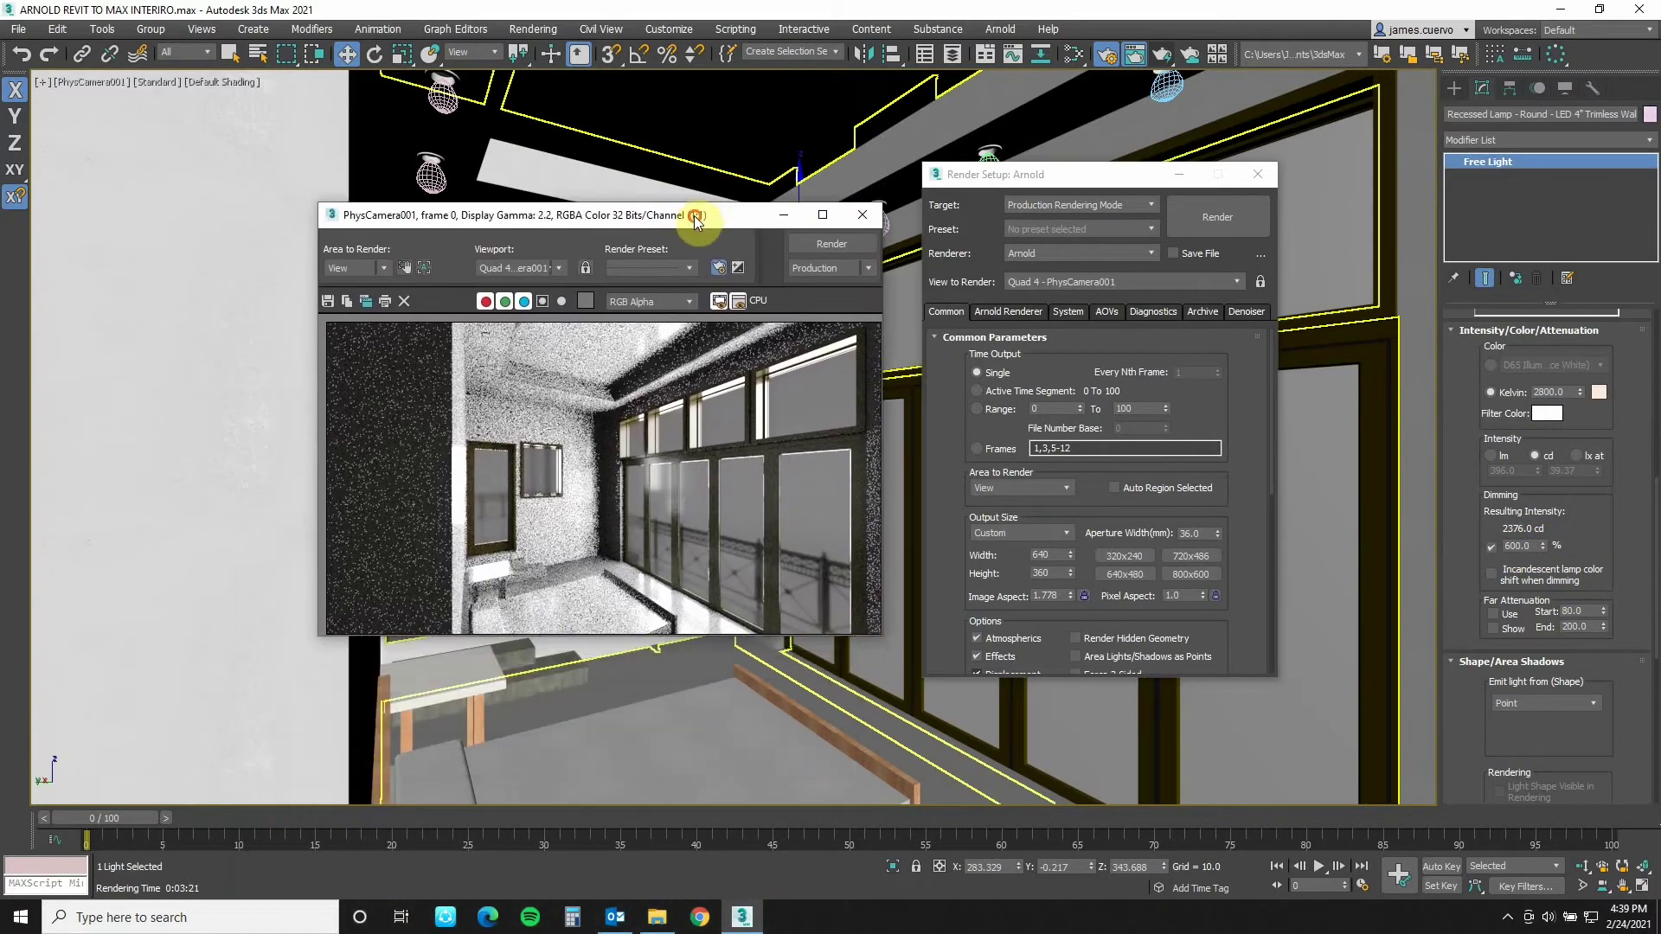
{"action": "left_click", "coordinate": [1215, 218]}
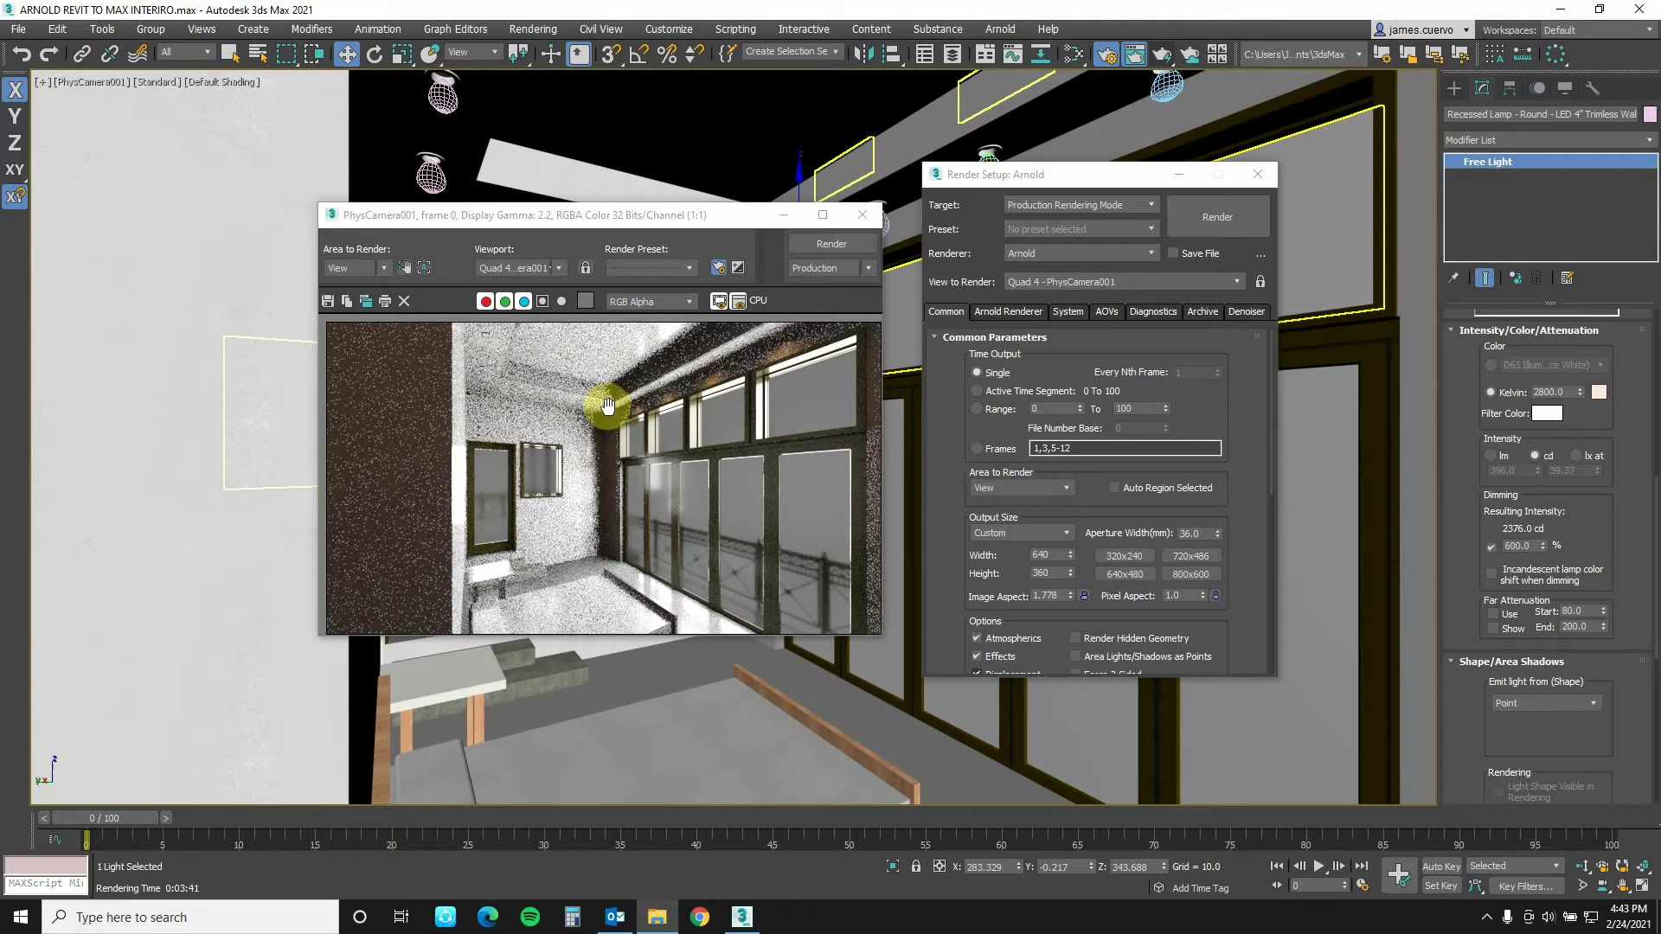
{"action": "left_click", "coordinate": [563, 413]}
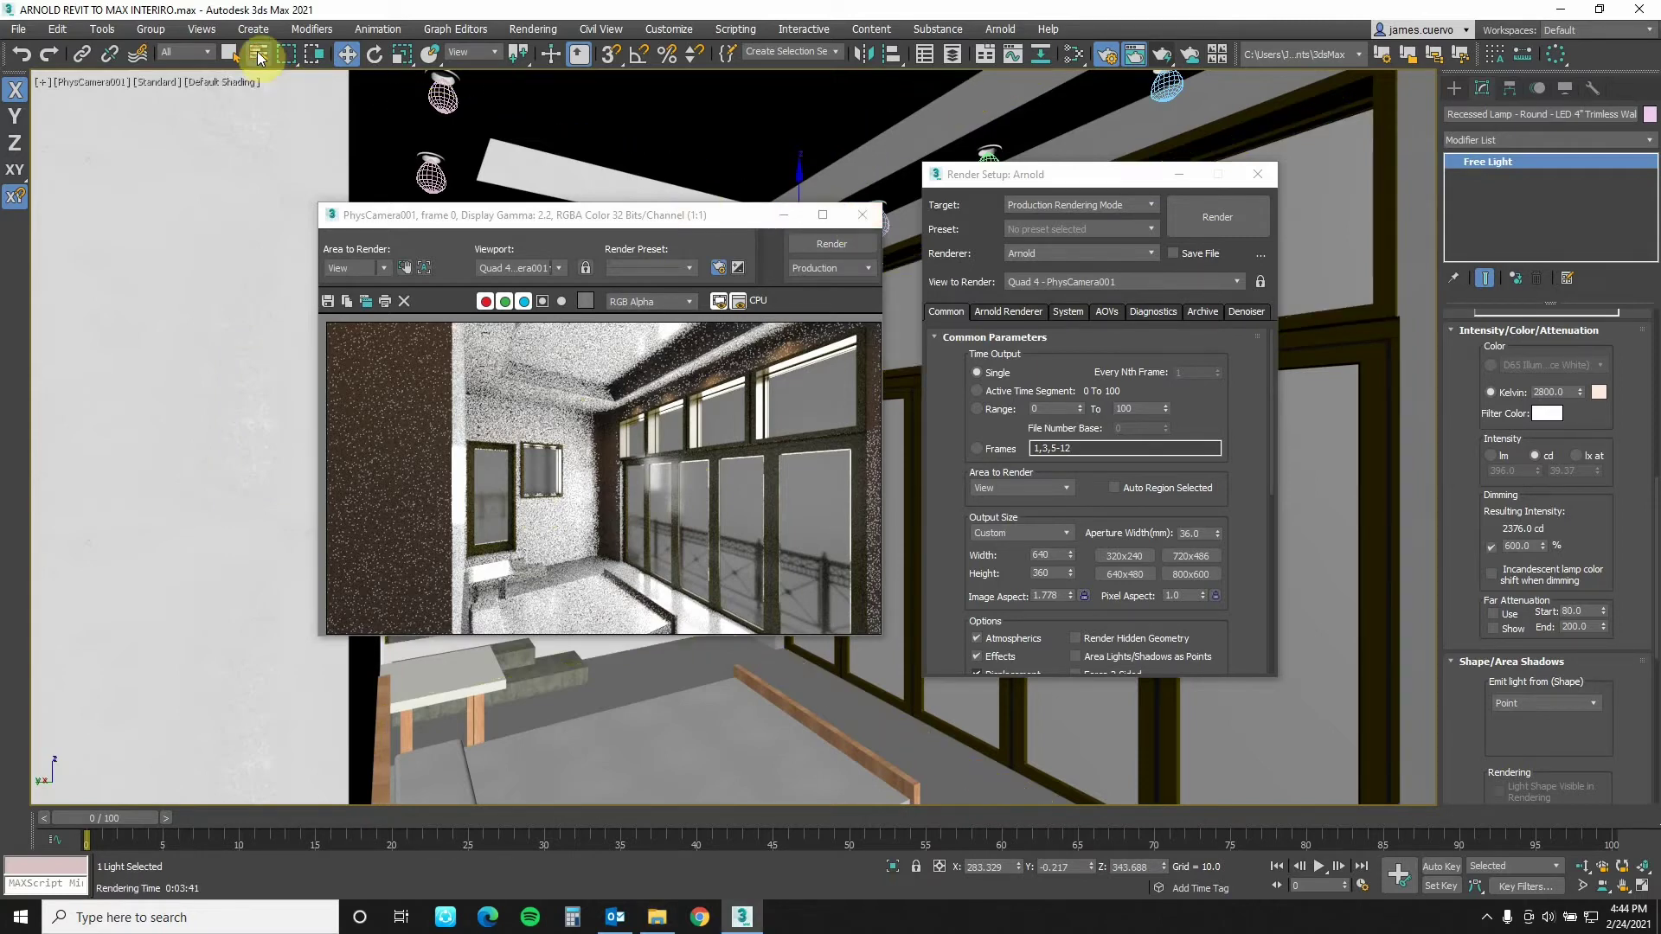
Select the ArnoldLight001 skydome light from the scene object list
{"action": "left_click", "coordinate": [257, 57]}
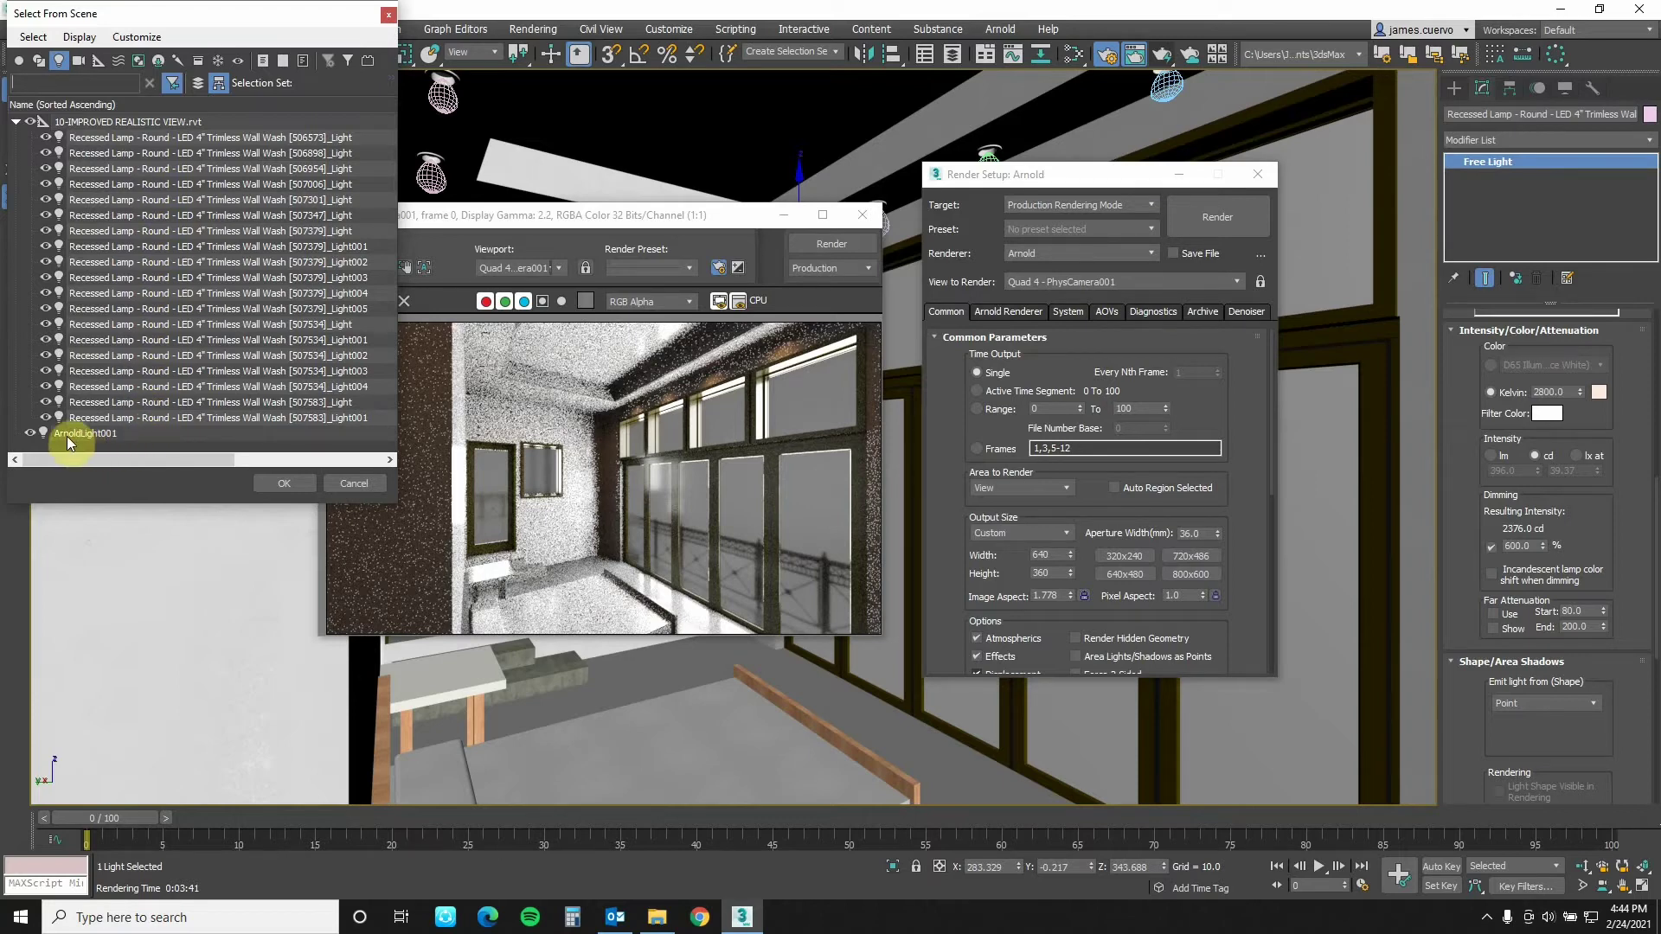
{"action": "left_click", "coordinate": [127, 432]}
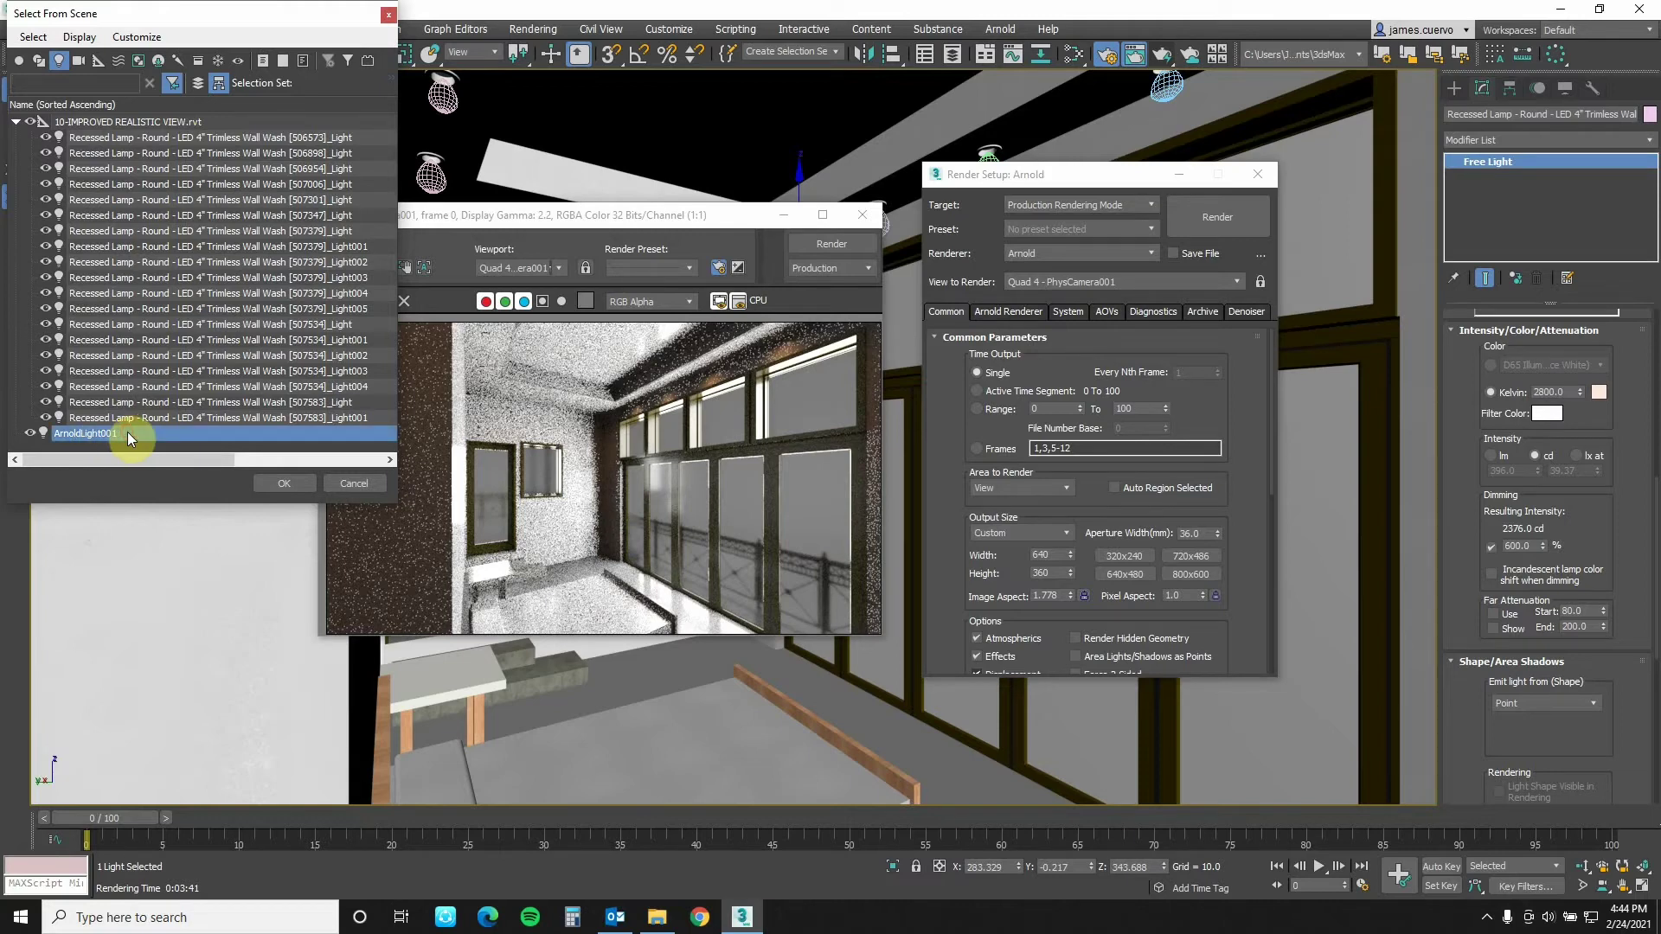
{"action": "left_click", "coordinate": [289, 485]}
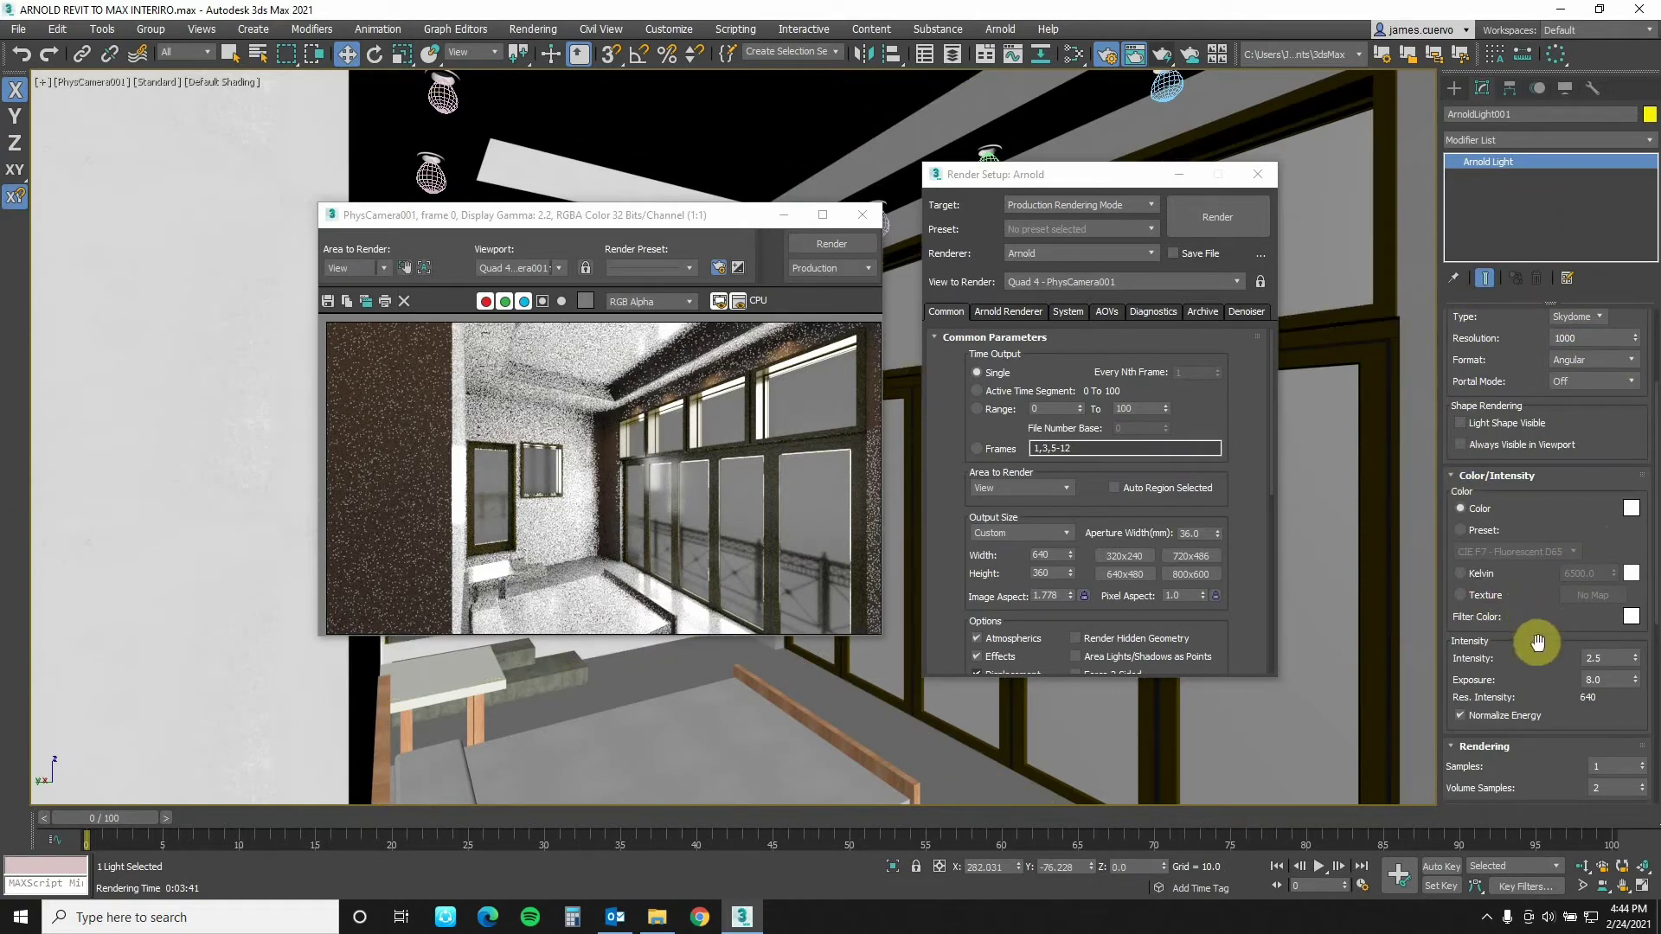
Set the skydome intensity to 0.5 and exposure to 7.0, for a resulting intensity of 64
{"action": "scroll", "coordinate": [1594, 637], "scroll_direction": "down", "scroll_amount": 5}
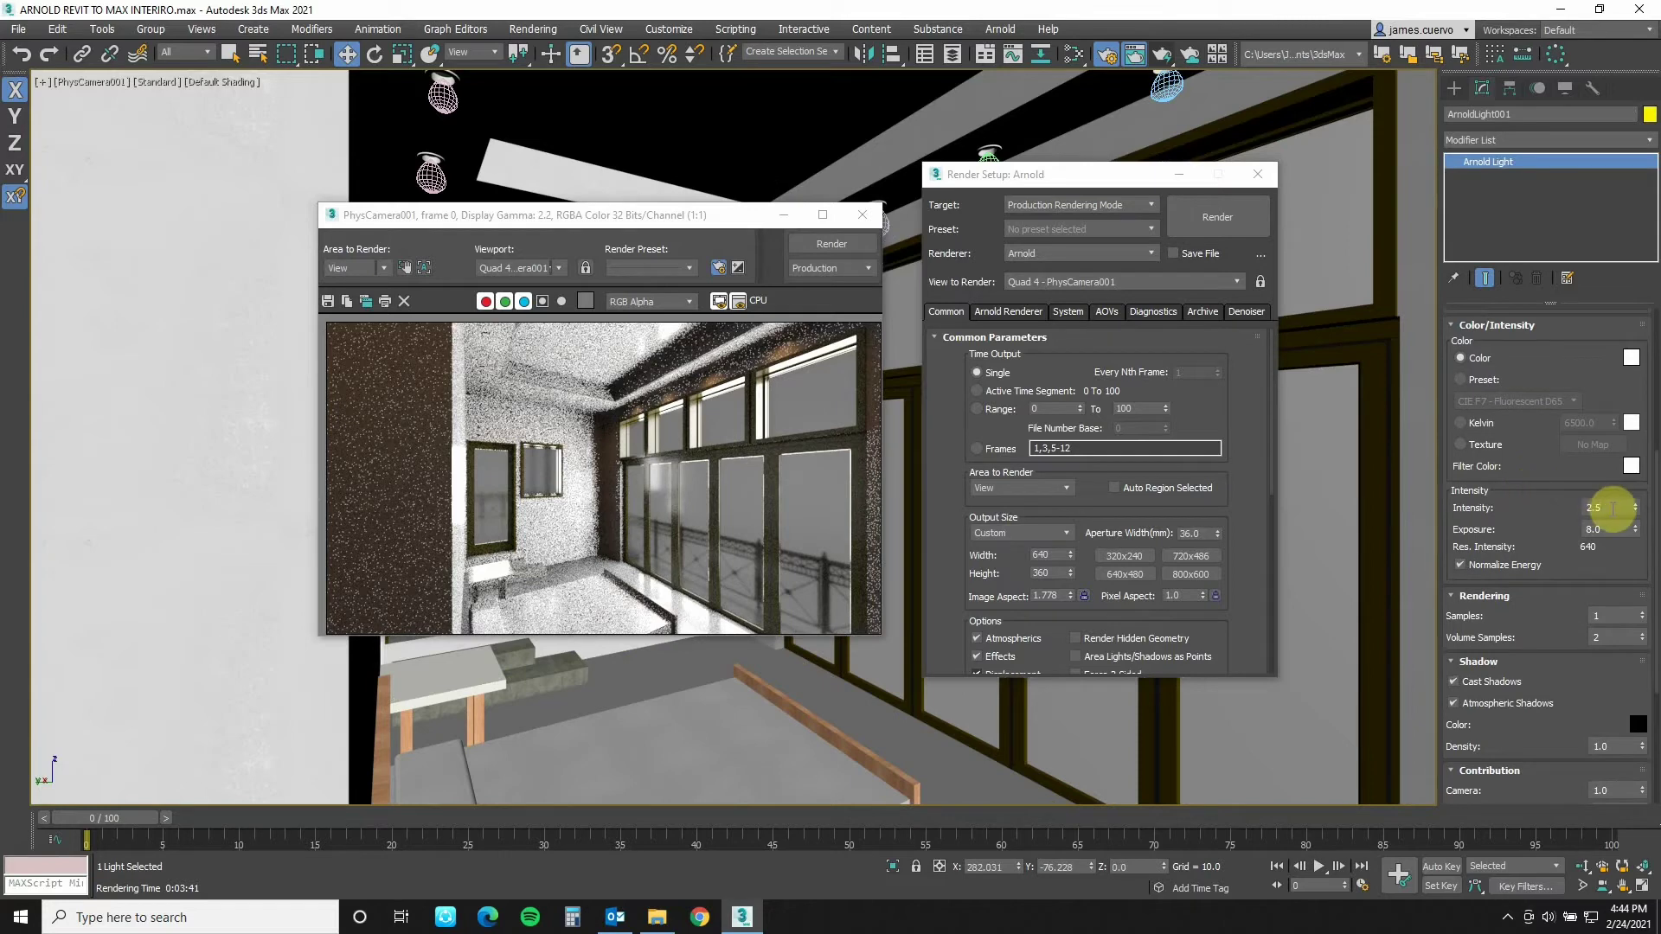
{"action": "left_click", "coordinate": [1612, 508]}
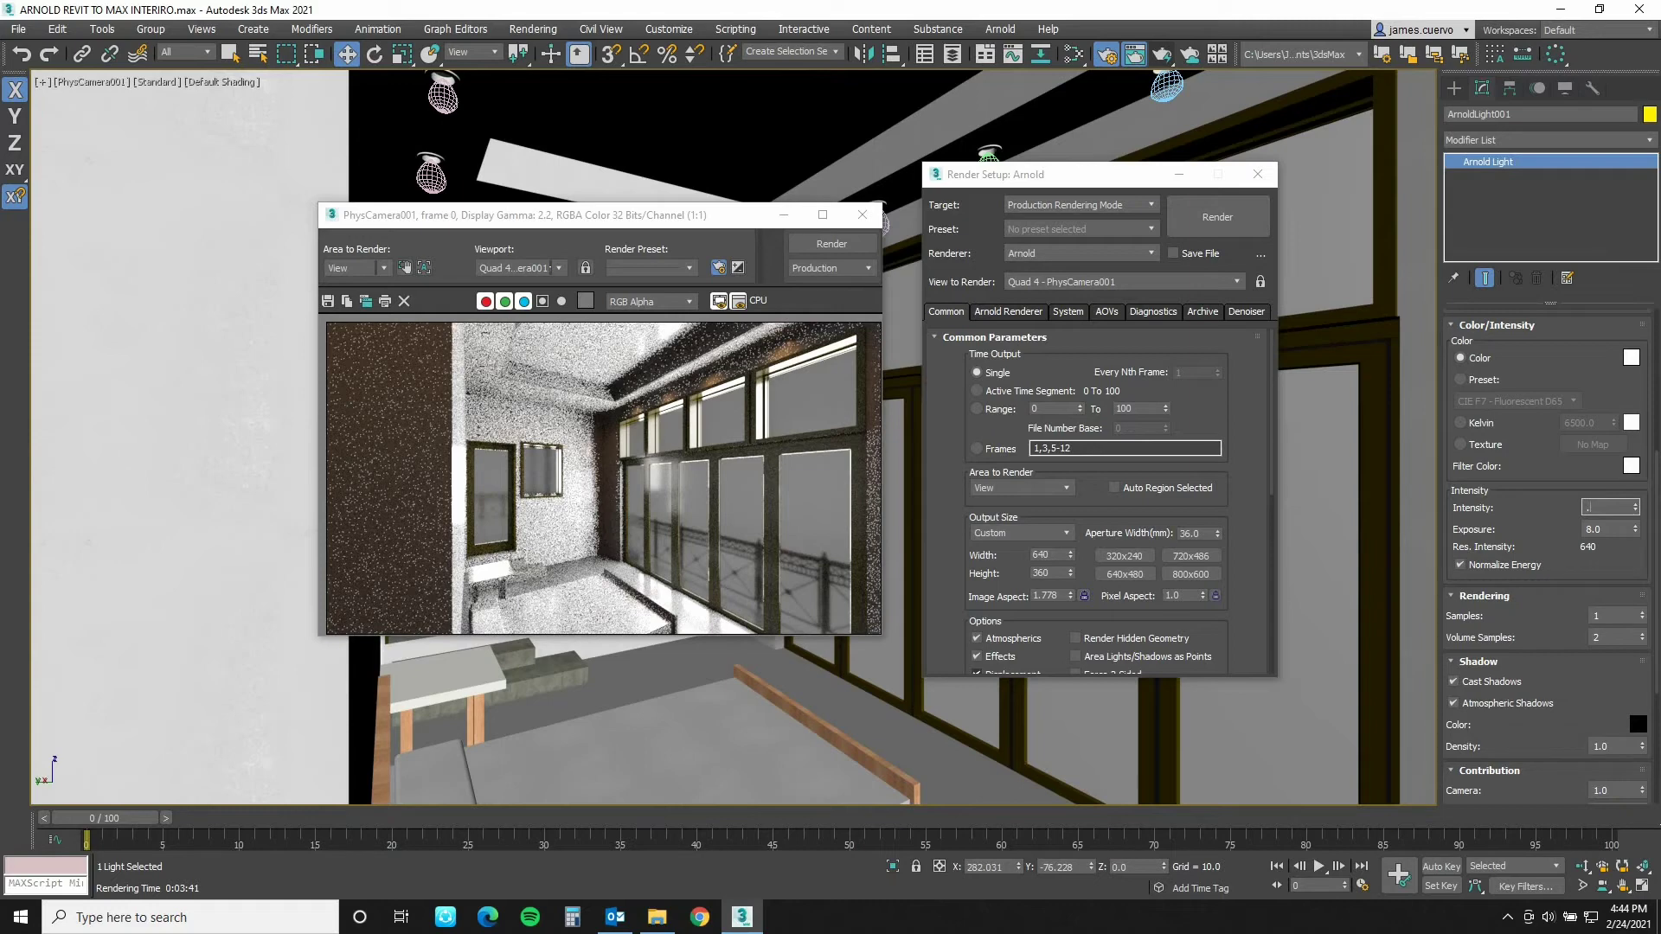
{"action": "key", "text": "Return"}
{"action": "double_click", "coordinate": [1604, 529]}
{"action": "type", "text": "7."}
{"action": "key", "text": "Return"}
Render the PhysCamera001 view again with the dimmed skydome
{"action": "left_click", "coordinate": [1214, 217]}
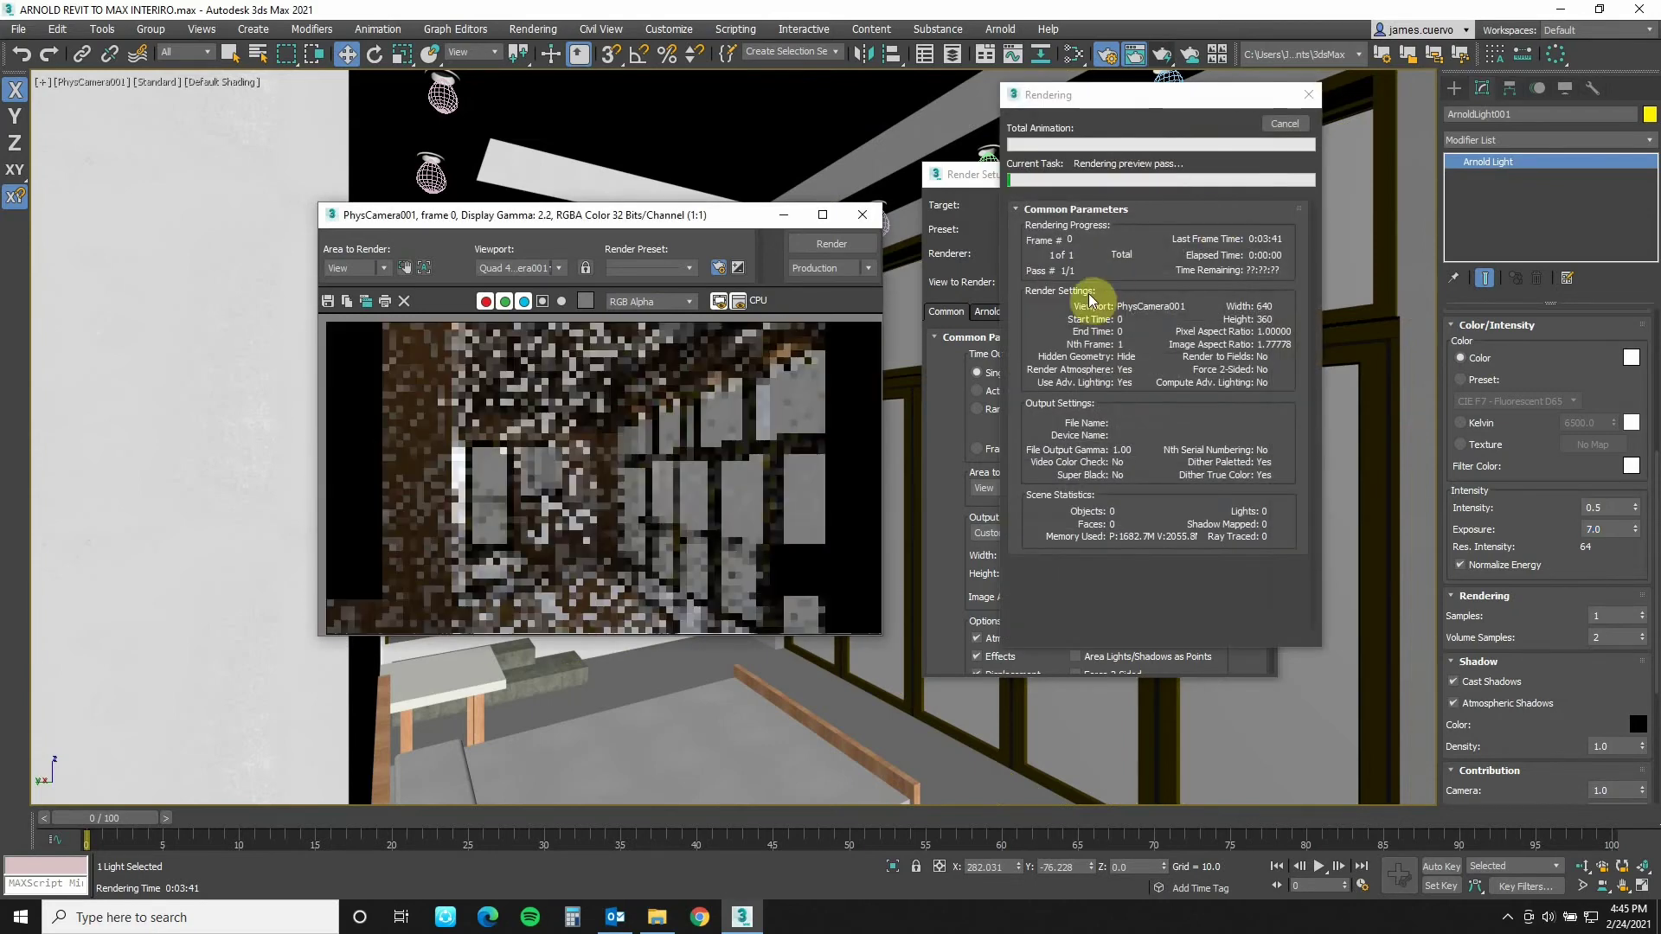